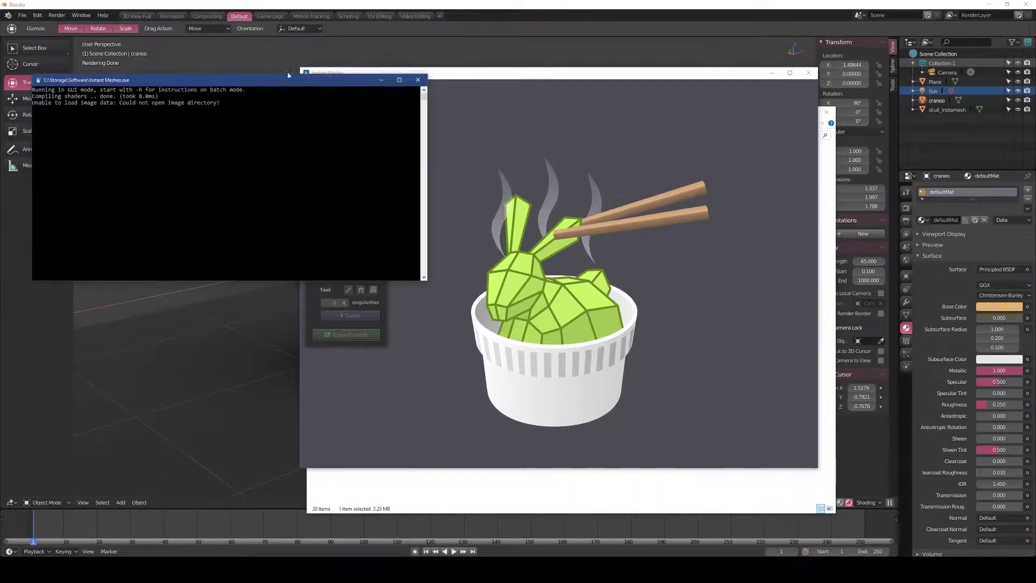
# - Load NAPOLEON_fix.OBJ through Open mesh and rotate the bust to a three-quarter front view
pyautogui.moveTo(458, 77); pyautogui.dragTo(495, 65)
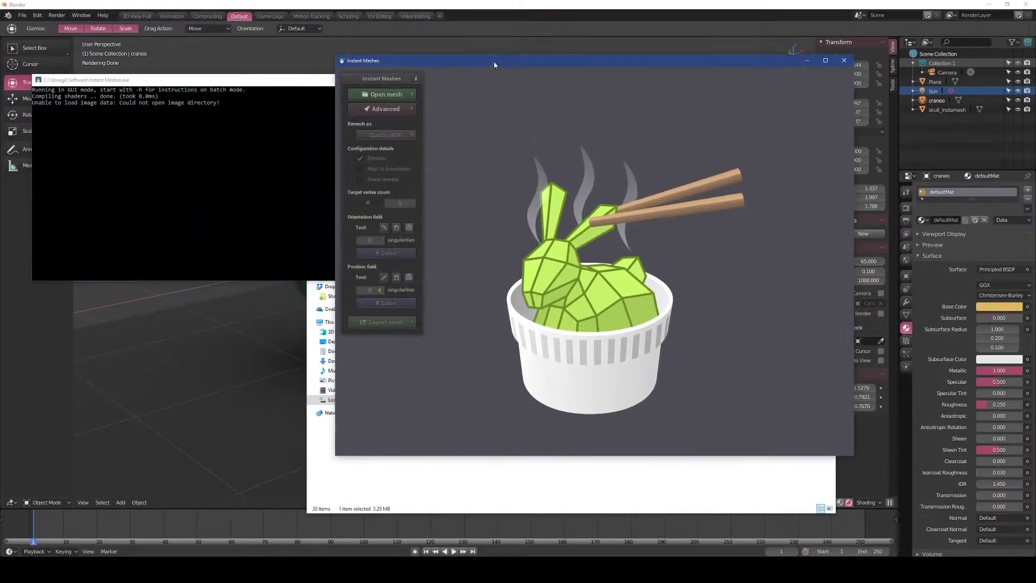
pyautogui.click(385, 95)
pyautogui.click(445, 99)
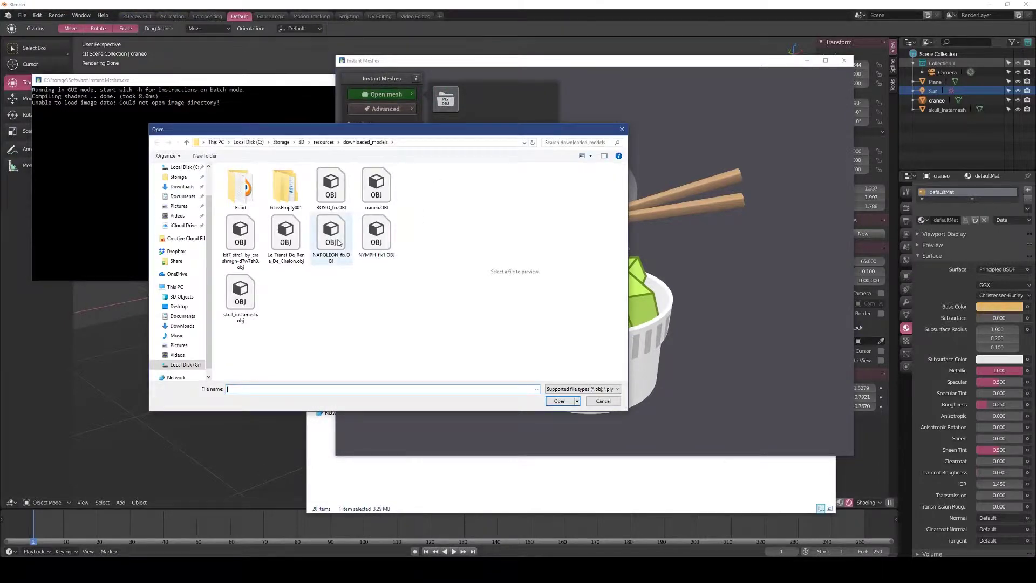
pyautogui.doubleClick(331, 238)
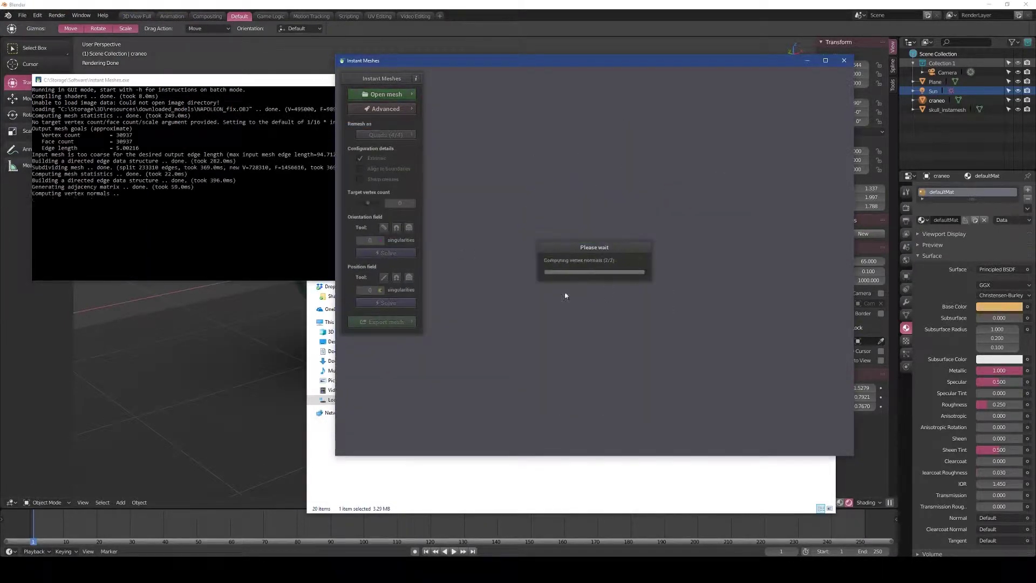
pyautogui.moveTo(672, 212)
pyautogui.mouseDown()
pyautogui.moveTo(744, 197)
pyautogui.moveTo(756, 144)
pyautogui.moveTo(732, 192)
pyautogui.moveTo(770, 147)
pyautogui.moveTo(743, 129)
pyautogui.moveTo(497, 93)
pyautogui.moveTo(481, 133)
pyautogui.mouseUp()
pyautogui.moveTo(513, 199); pyautogui.dragTo(693, 203)
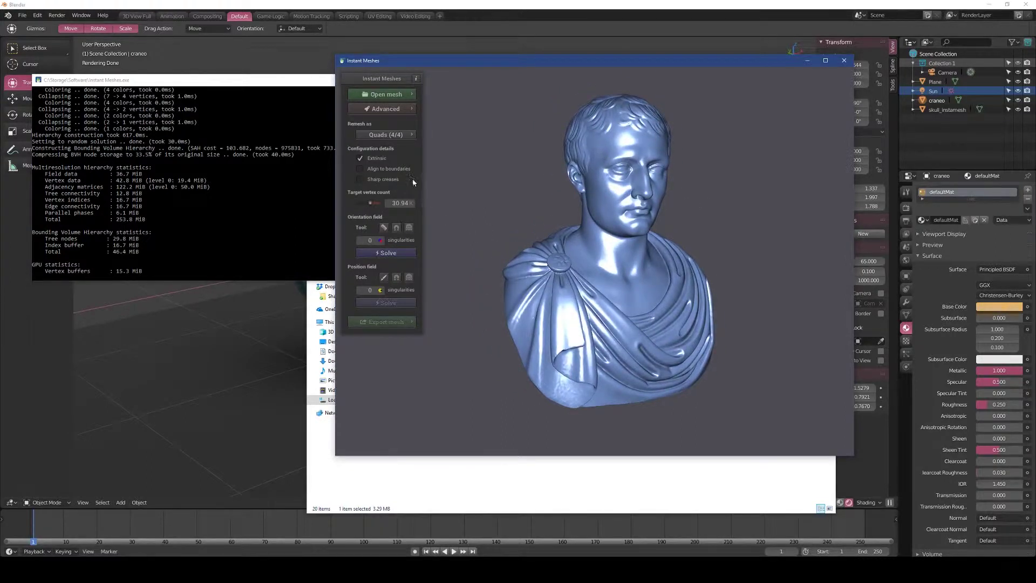
# - Set remeshing to Quads (4/4) and solve the orientation field on the bust
pyautogui.click(383, 227)
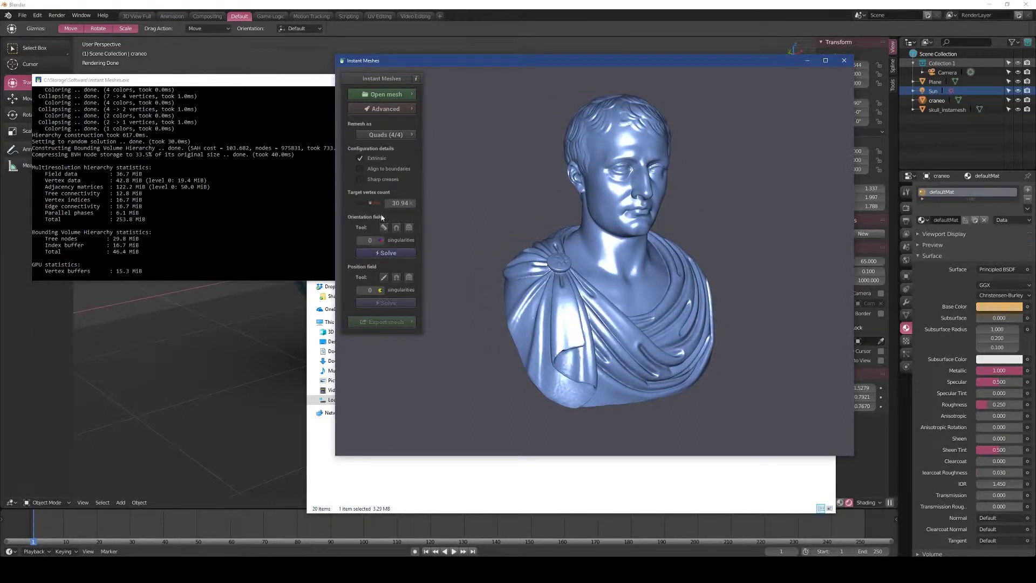
pyautogui.click(382, 135)
pyautogui.click(451, 162)
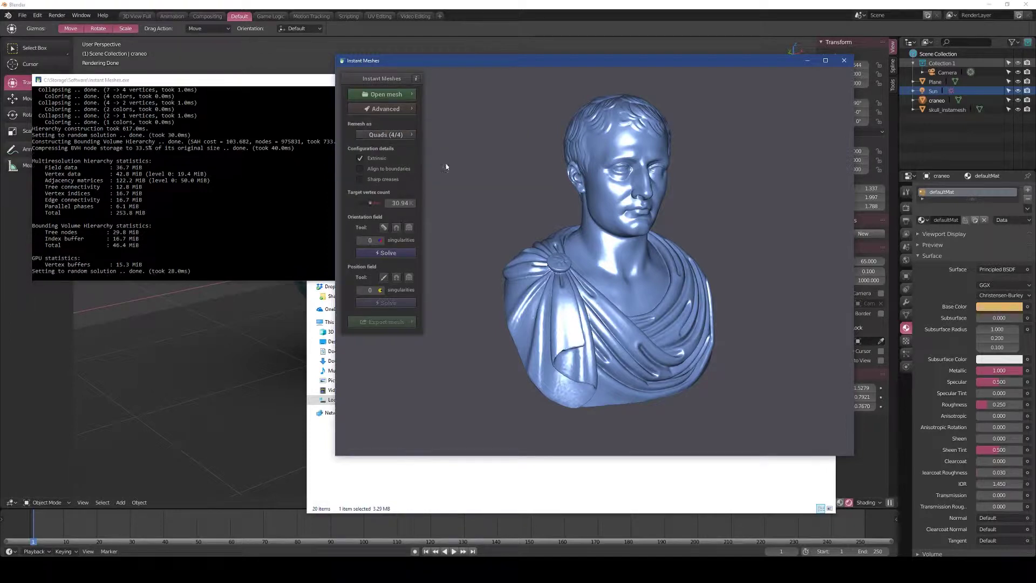
pyautogui.click(385, 253)
pyautogui.moveTo(694, 231); pyautogui.dragTo(751, 145)
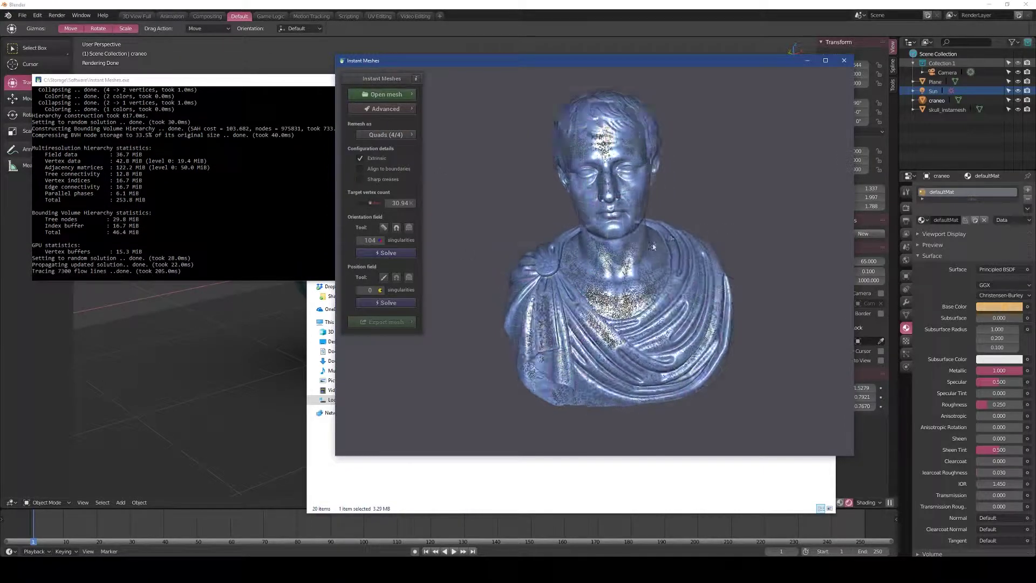
# - Comb the orientation field across the neck, upper chest, lower chest folds and shoulder drapery
pyautogui.click(383, 228)
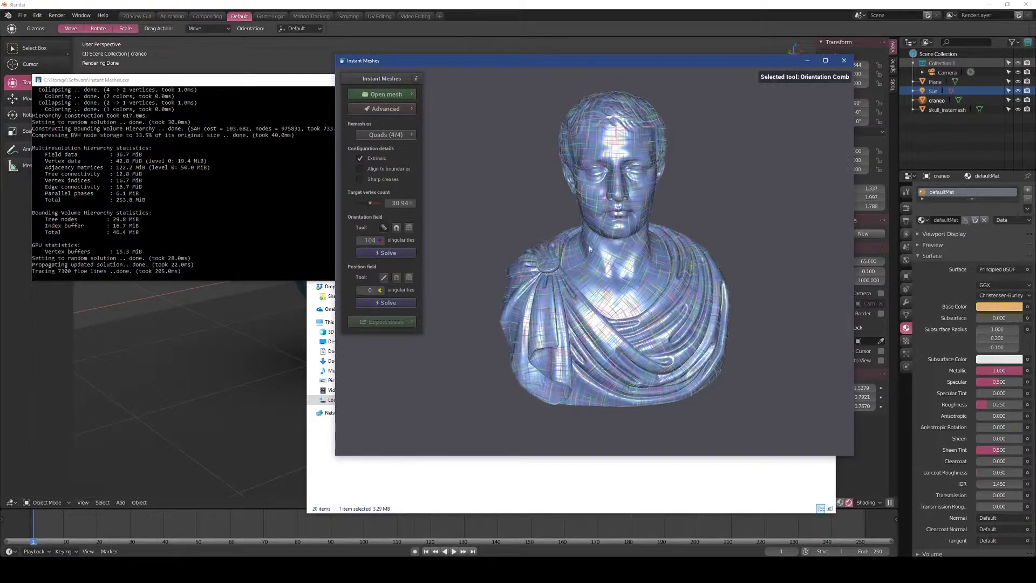
pyautogui.moveTo(613, 267)
pyautogui.mouseDown()
pyautogui.moveTo(639, 259)
pyautogui.moveTo(634, 273)
pyautogui.mouseUp()
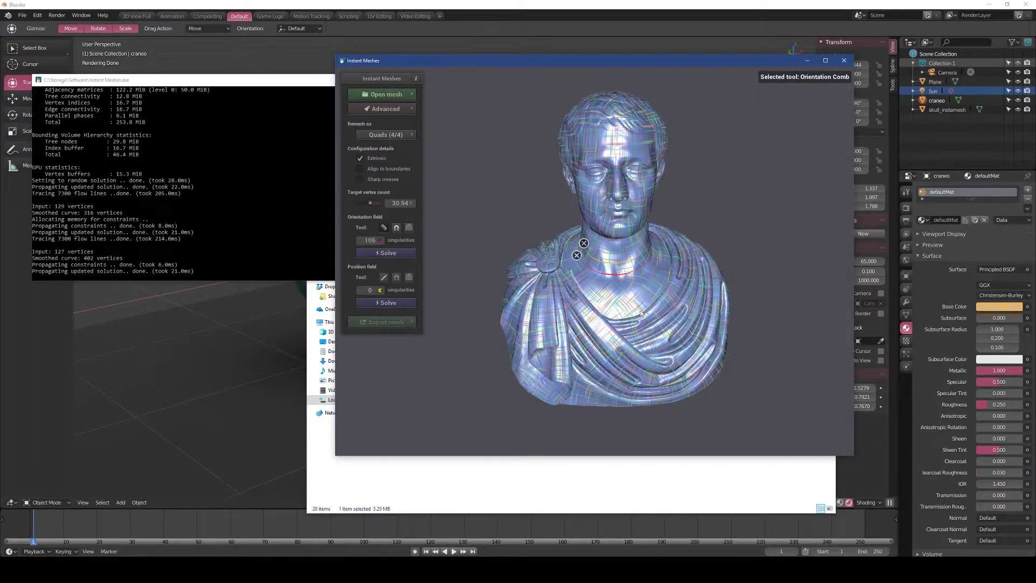
pyautogui.moveTo(571, 269); pyautogui.dragTo(659, 277)
pyautogui.moveTo(597, 286); pyautogui.dragTo(646, 285)
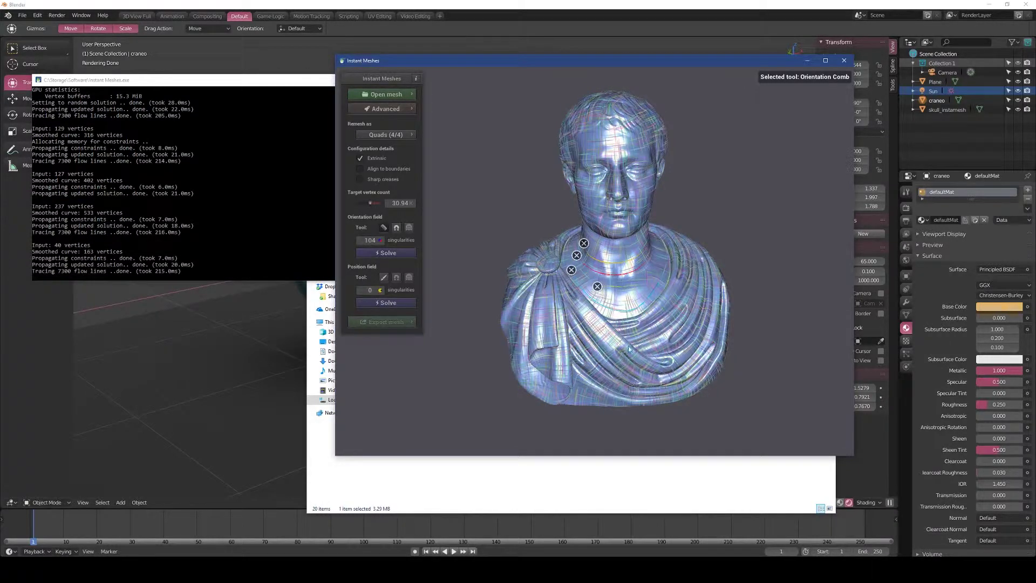
pyautogui.moveTo(576, 298); pyautogui.dragTo(608, 342)
pyautogui.moveTo(680, 283); pyautogui.dragTo(704, 321)
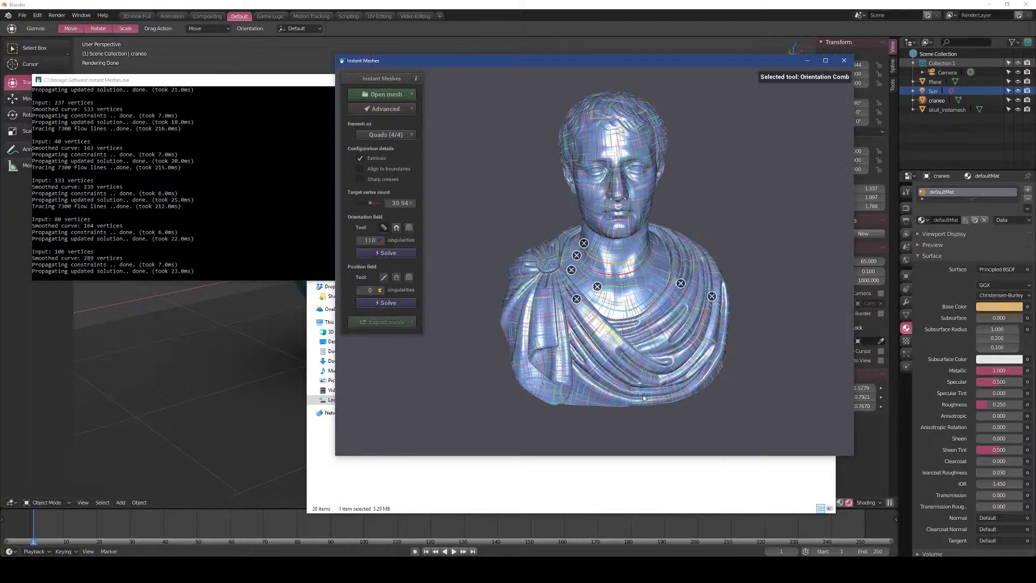
pyautogui.moveTo(579, 388)
pyautogui.mouseDown()
pyautogui.moveTo(562, 346)
pyautogui.moveTo(526, 328)
pyautogui.moveTo(557, 359)
pyautogui.mouseUp()
pyautogui.moveTo(547, 291)
pyautogui.mouseDown()
pyautogui.moveTo(547, 340)
pyautogui.moveTo(562, 377)
pyautogui.mouseUp()
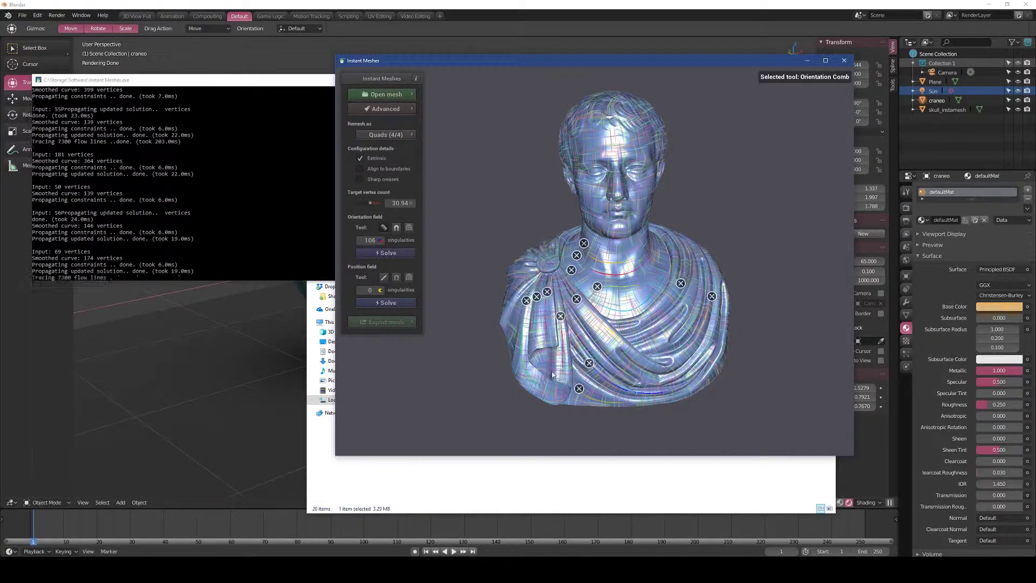
pyautogui.moveTo(537, 297)
pyautogui.mouseDown()
pyautogui.moveTo(527, 281)
pyautogui.moveTo(512, 329)
pyautogui.mouseUp()
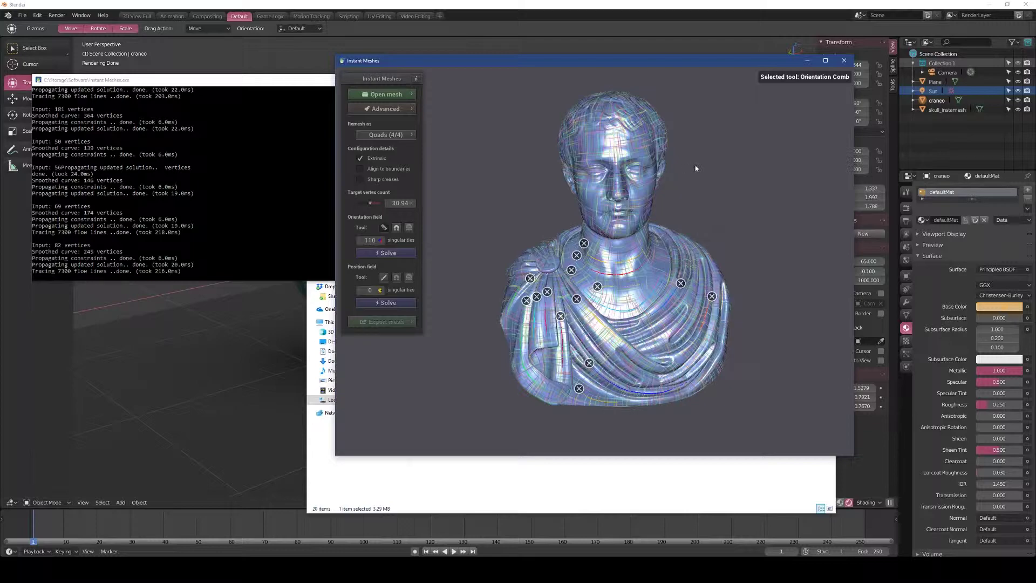
# - Zoom into the face and comb the field over the forehead, right brow, left temple and cheeks
pyautogui.scroll(2, 740, 180)
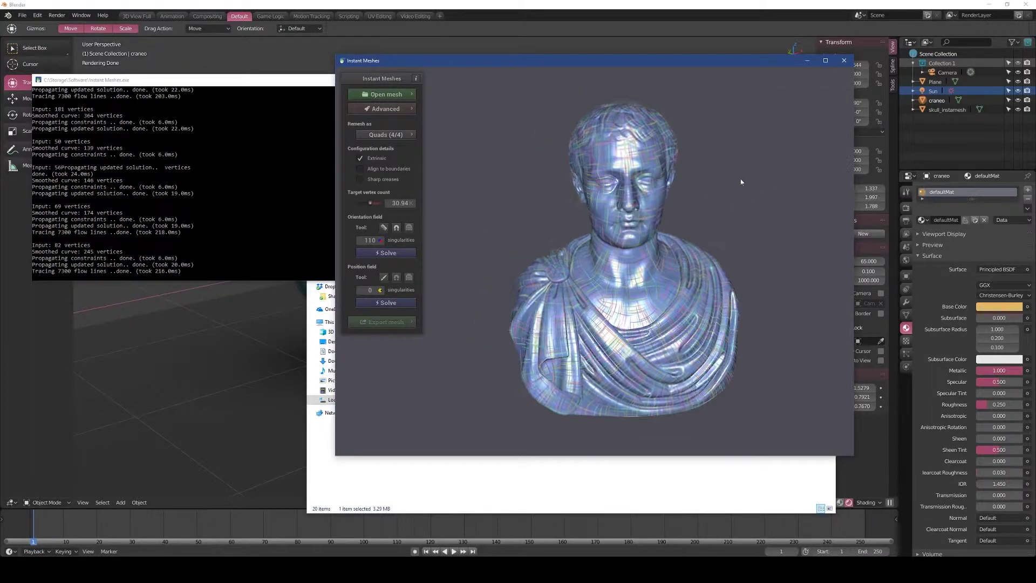
pyautogui.scroll(3, 717, 196)
pyautogui.scroll(3, 758, 253)
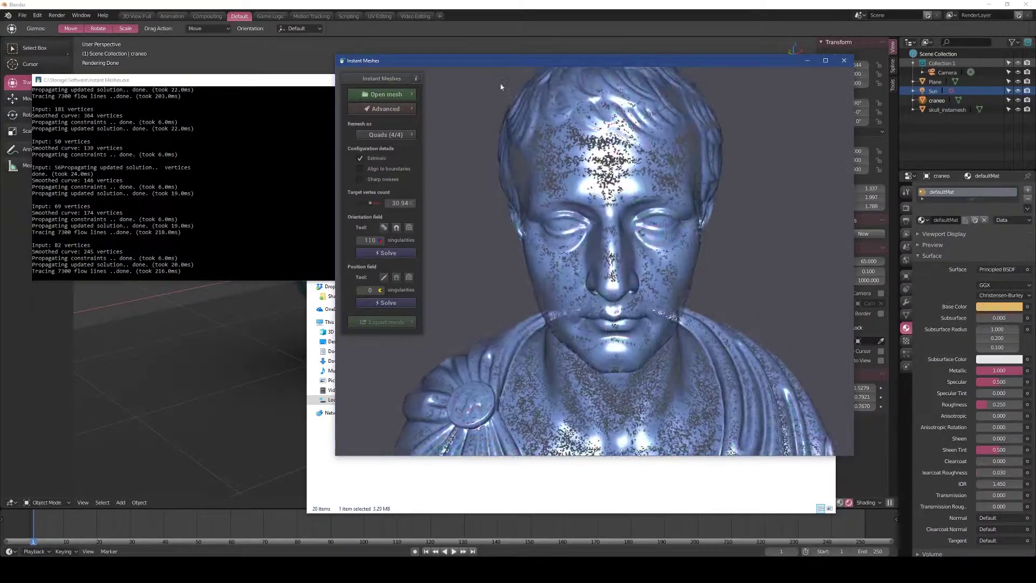
pyautogui.moveTo(502, 88); pyautogui.dragTo(469, 11)
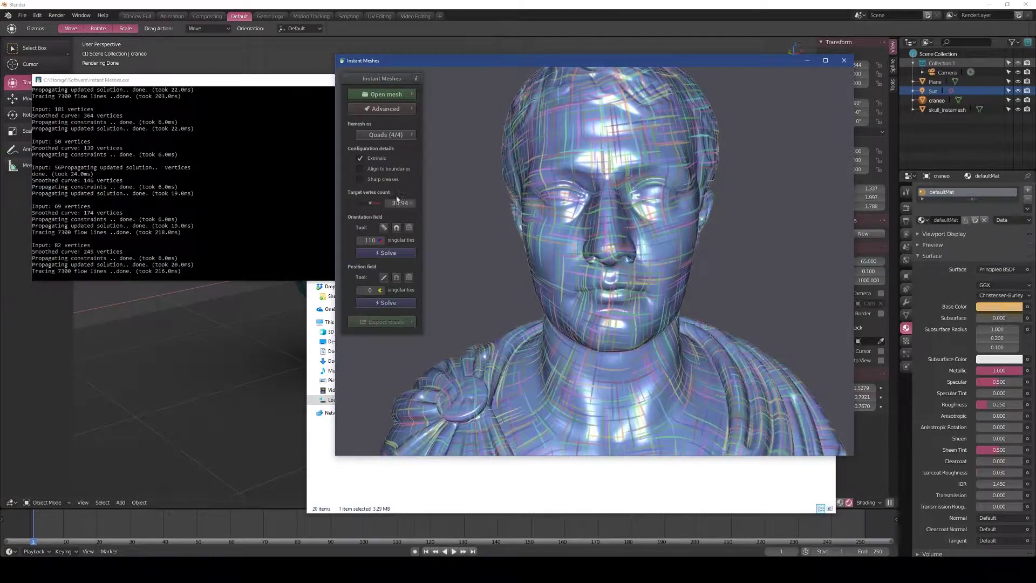
pyautogui.click(384, 228)
pyautogui.moveTo(545, 127); pyautogui.dragTo(664, 126)
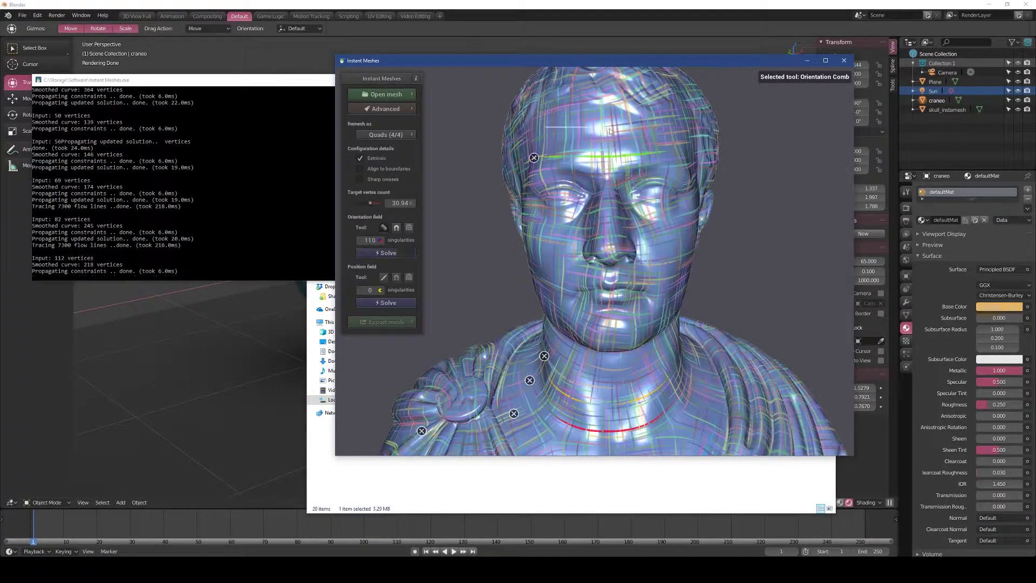
pyautogui.moveTo(550, 101); pyautogui.dragTo(637, 109)
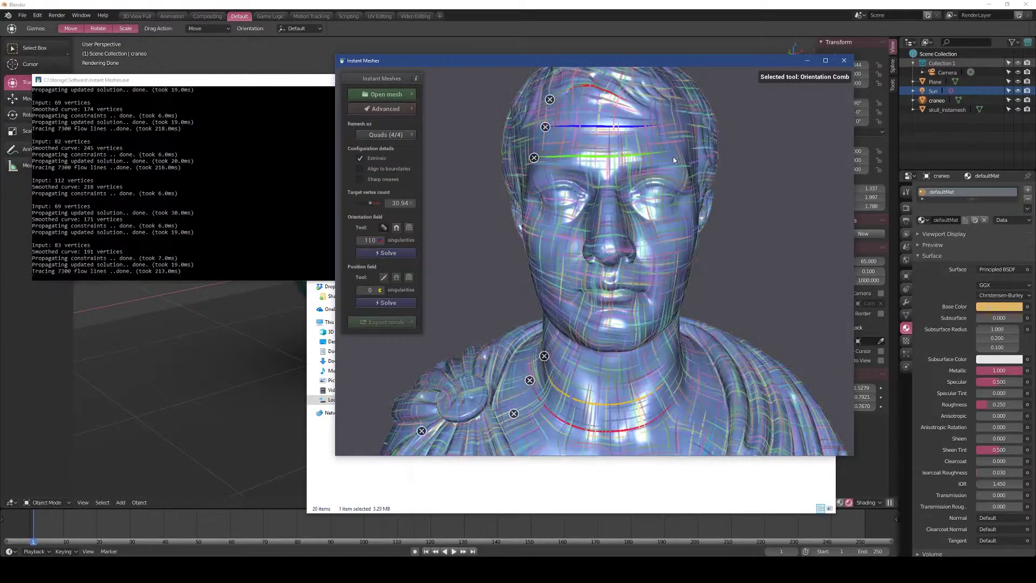
pyautogui.moveTo(619, 173); pyautogui.dragTo(669, 161)
pyautogui.moveTo(529, 172)
pyautogui.mouseDown()
pyautogui.moveTo(531, 205)
pyautogui.moveTo(563, 236)
pyautogui.moveTo(550, 270)
pyautogui.mouseUp()
pyautogui.moveTo(688, 222)
pyautogui.mouseDown()
pyautogui.moveTo(648, 250)
pyautogui.moveTo(661, 274)
pyautogui.mouseUp()
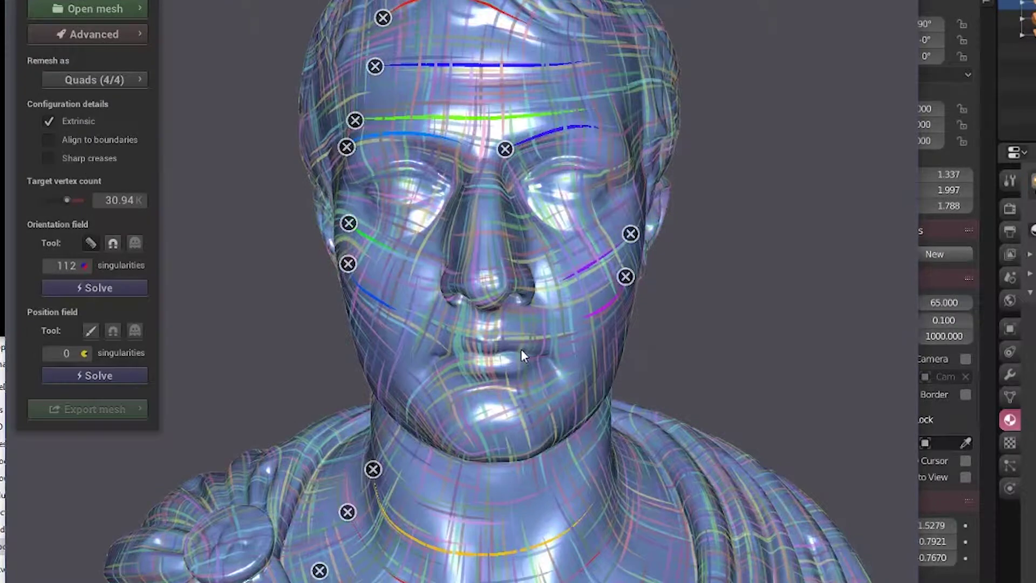
# - Comb the field across the upper lip, chin, eye and nose areas, and the round shoulder clasp
pyautogui.moveTo(402, 343); pyautogui.dragTo(493, 324)
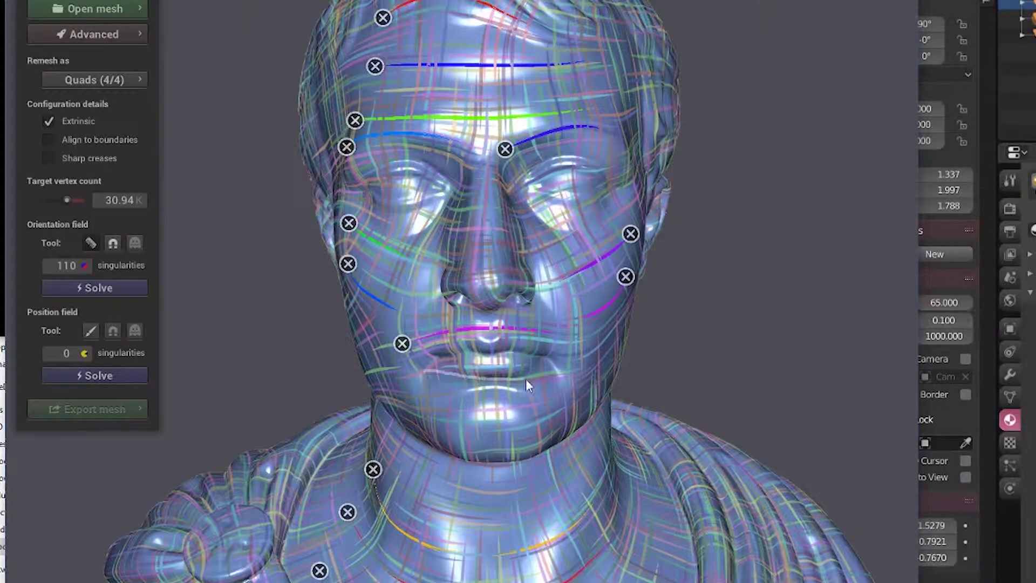
pyautogui.moveTo(526, 379); pyautogui.dragTo(528, 380)
pyautogui.moveTo(409, 397); pyautogui.dragTo(557, 397)
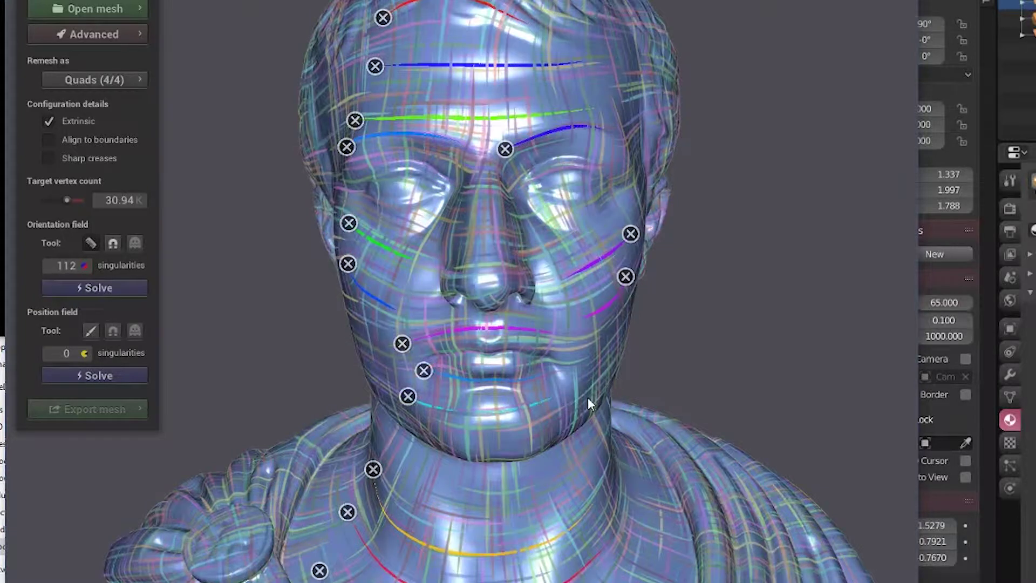
pyautogui.moveTo(436, 235); pyautogui.dragTo(487, 228)
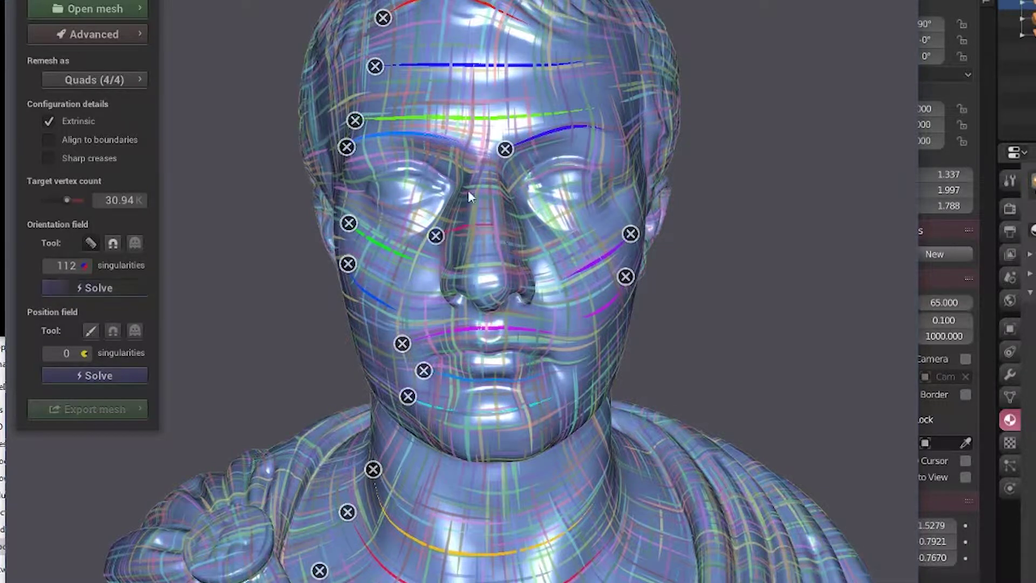
pyautogui.moveTo(450, 197); pyautogui.dragTo(502, 189)
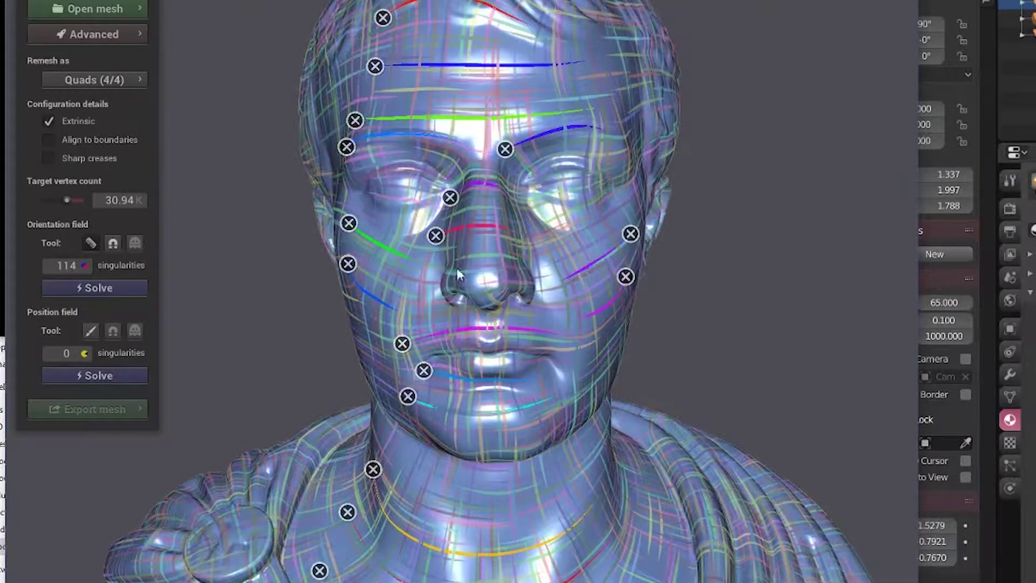
pyautogui.moveTo(430, 272); pyautogui.dragTo(513, 254)
pyautogui.moveTo(436, 300); pyautogui.dragTo(513, 315)
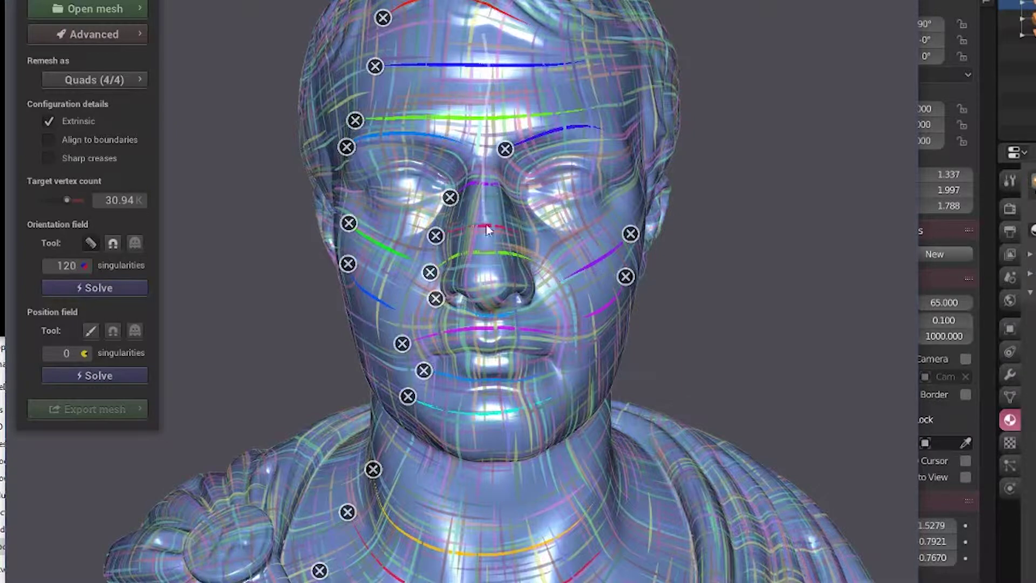
pyautogui.moveTo(483, 33); pyautogui.dragTo(487, 296)
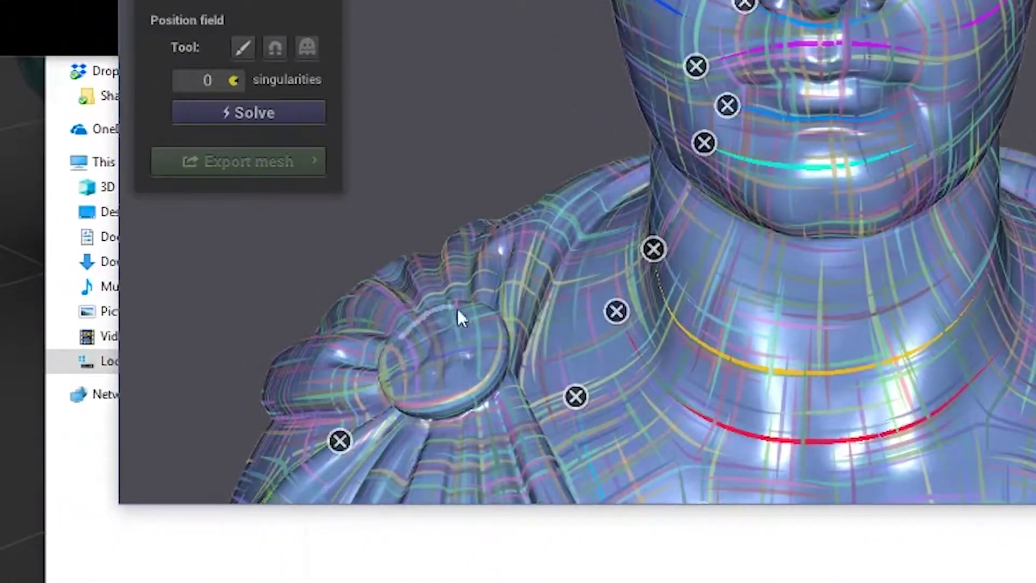
pyautogui.moveTo(422, 397); pyautogui.dragTo(426, 402)
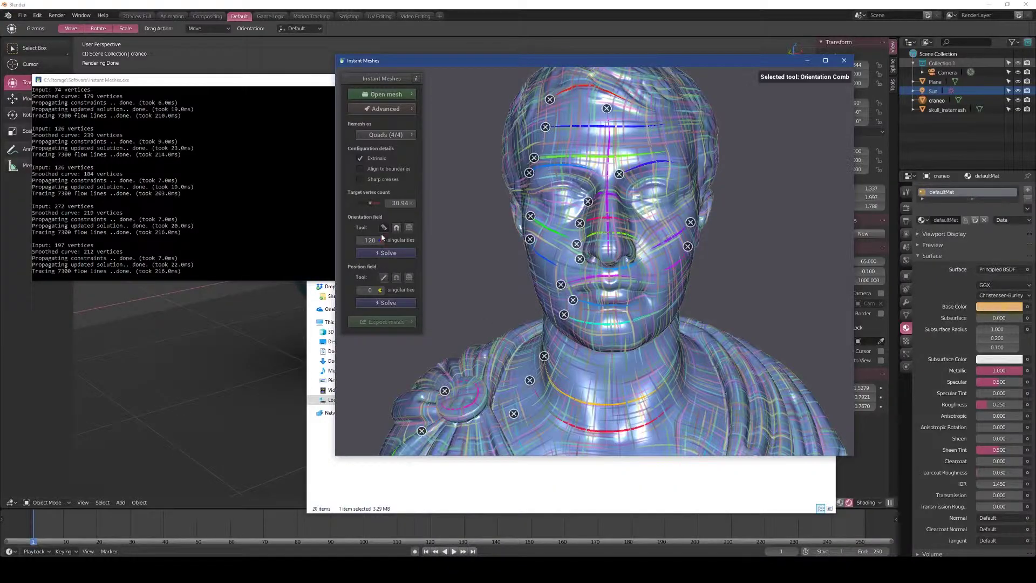
# - From the left profile, comb the cheek, jaw, neck and ear, removing one bad stroke
pyautogui.click(384, 228)
pyautogui.moveTo(789, 268); pyautogui.dragTo(426, 212)
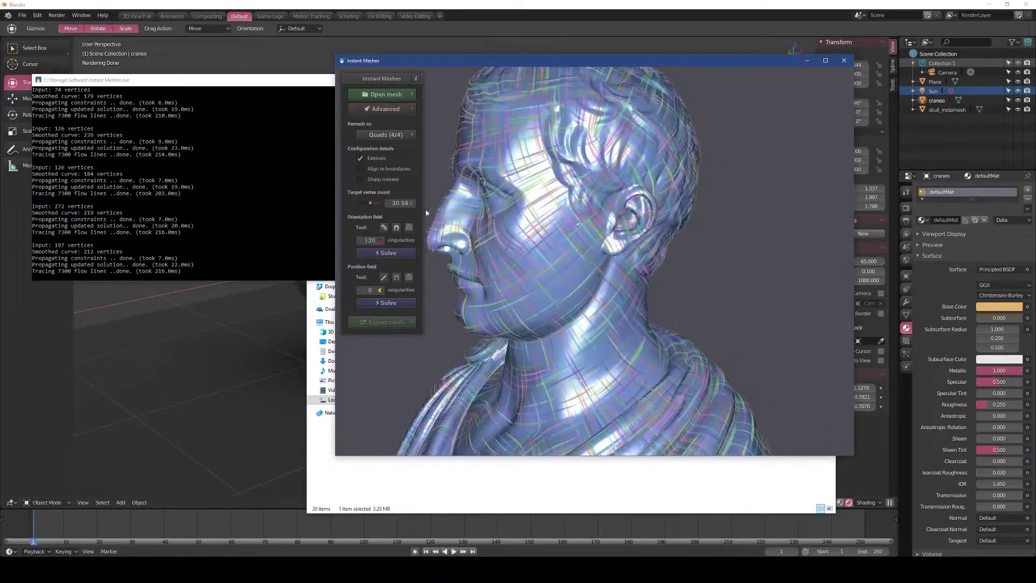
pyautogui.press('c')
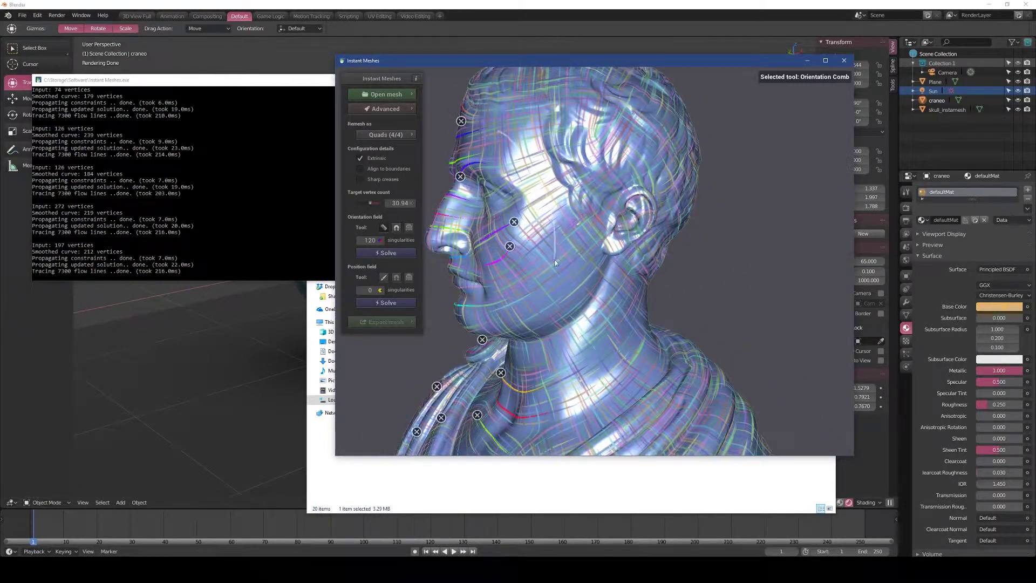
pyautogui.moveTo(497, 131); pyautogui.dragTo(553, 257)
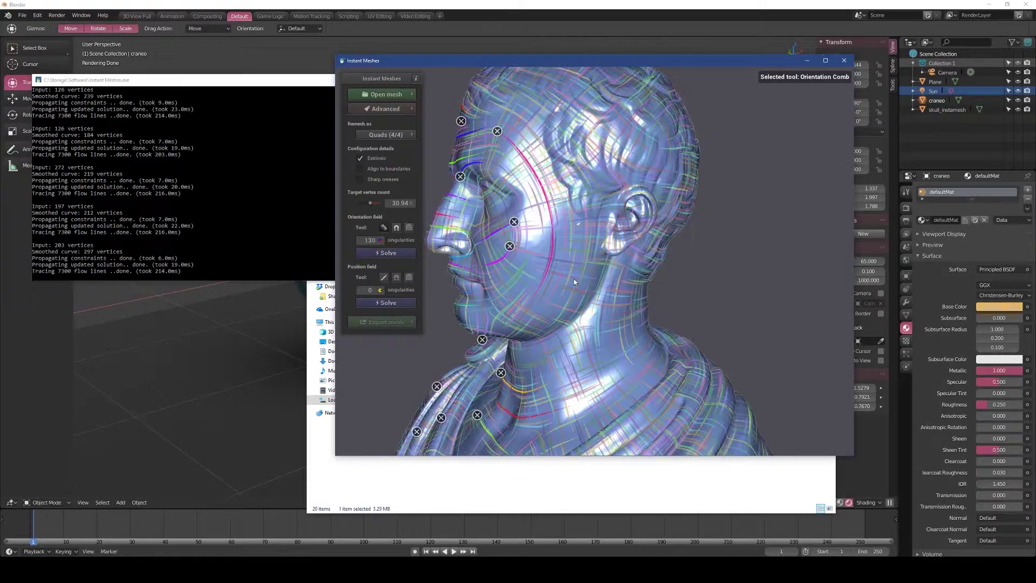
pyautogui.click(497, 131)
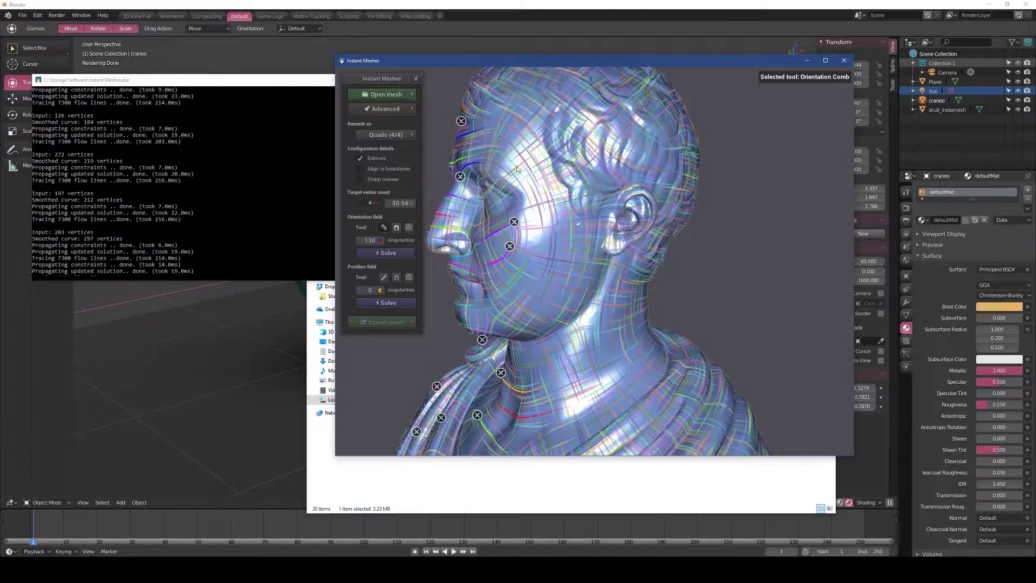
pyautogui.moveTo(532, 123)
pyautogui.mouseDown()
pyautogui.moveTo(560, 222)
pyautogui.moveTo(542, 314)
pyautogui.mouseUp()
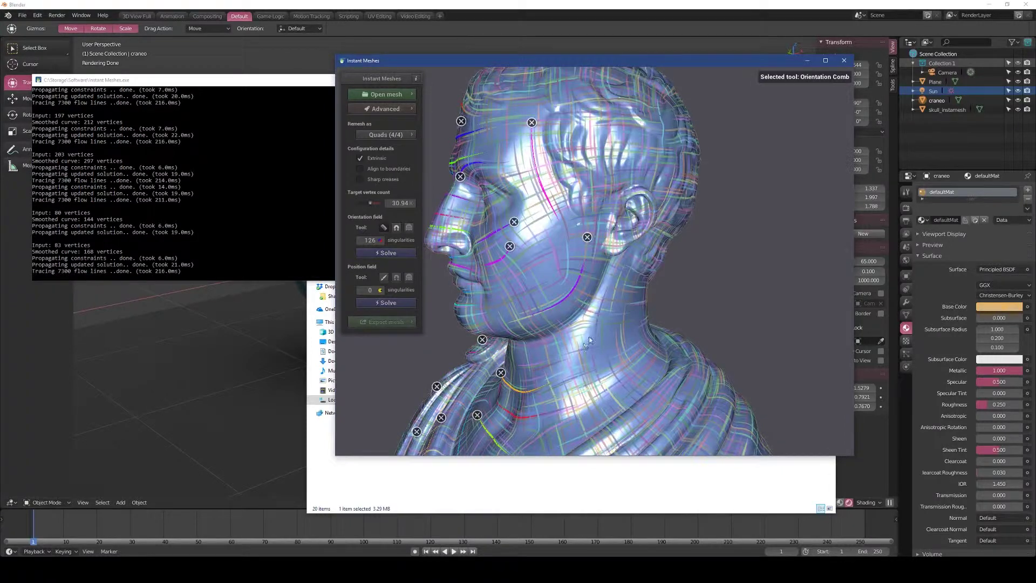
pyautogui.moveTo(533, 348); pyautogui.dragTo(594, 315)
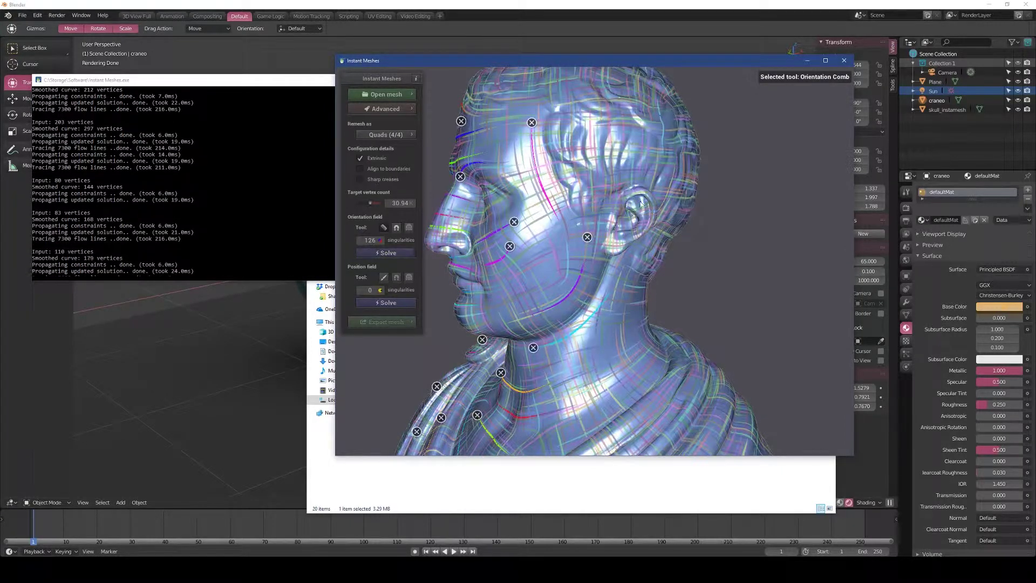
pyautogui.moveTo(623, 197); pyautogui.dragTo(636, 238)
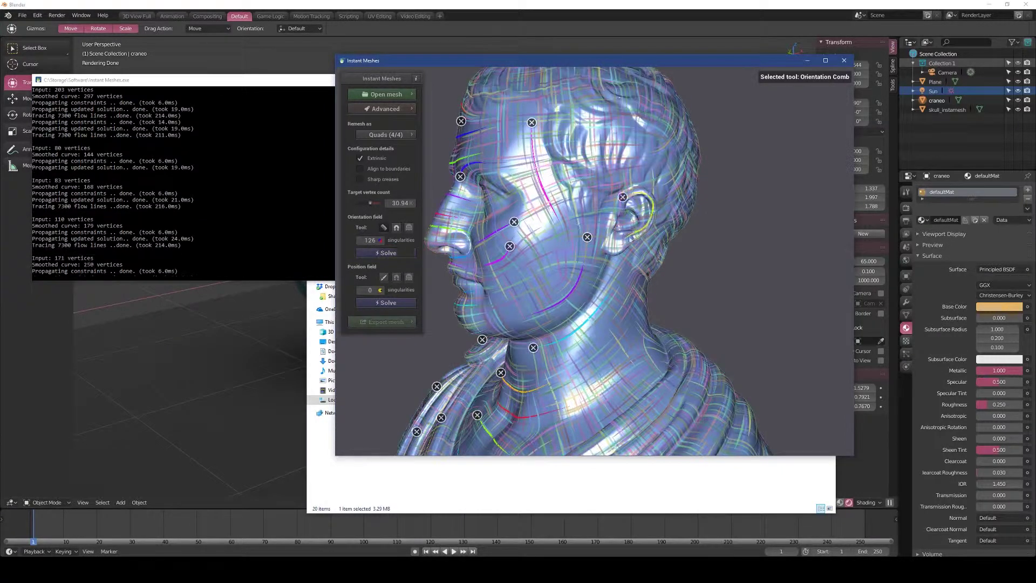
# - Comb the back of the neck, then the forehead, jaw and neck from the right profile
pyautogui.click(386, 229)
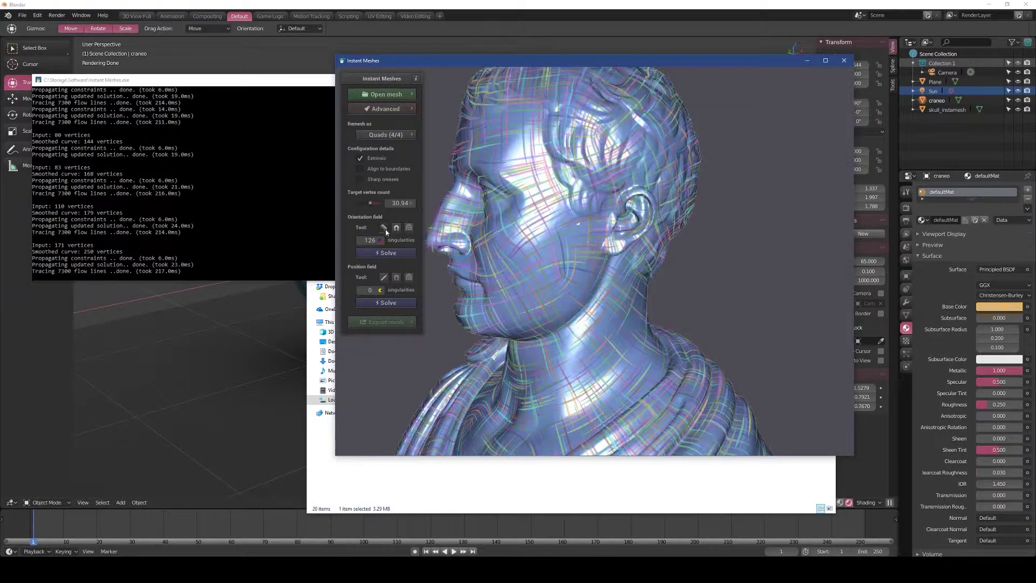
pyautogui.moveTo(713, 290); pyautogui.dragTo(594, 291)
pyautogui.click(384, 227)
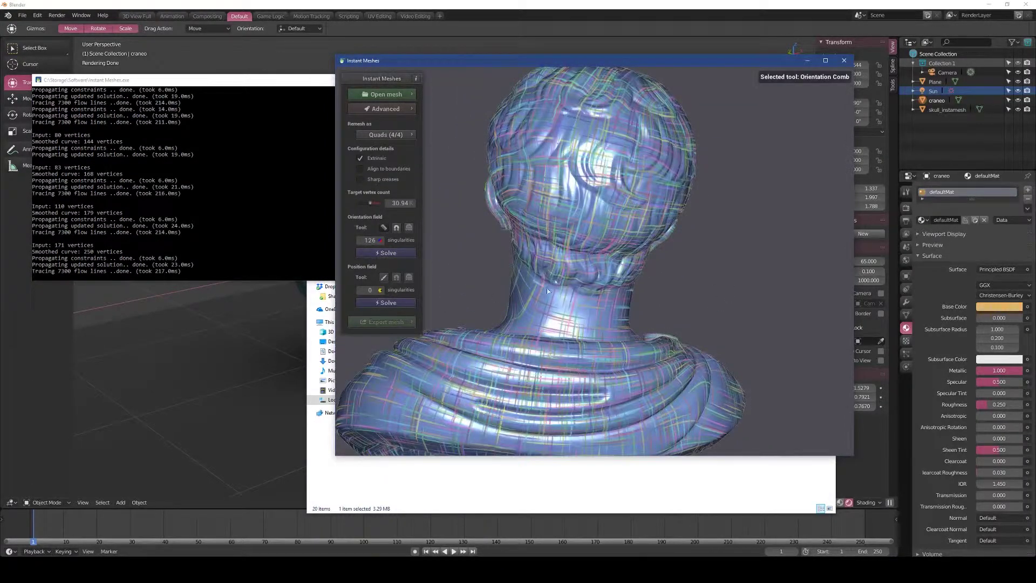
pyautogui.moveTo(534, 280); pyautogui.dragTo(598, 294)
pyautogui.click(384, 227)
pyautogui.moveTo(647, 270); pyautogui.dragTo(526, 269)
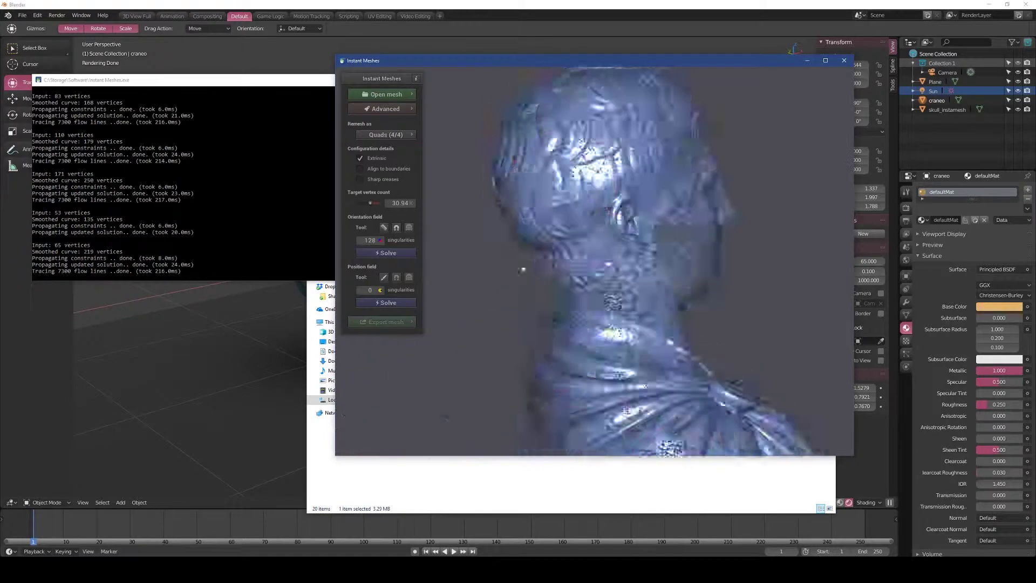
pyautogui.click(397, 229)
pyautogui.moveTo(634, 155); pyautogui.dragTo(631, 210)
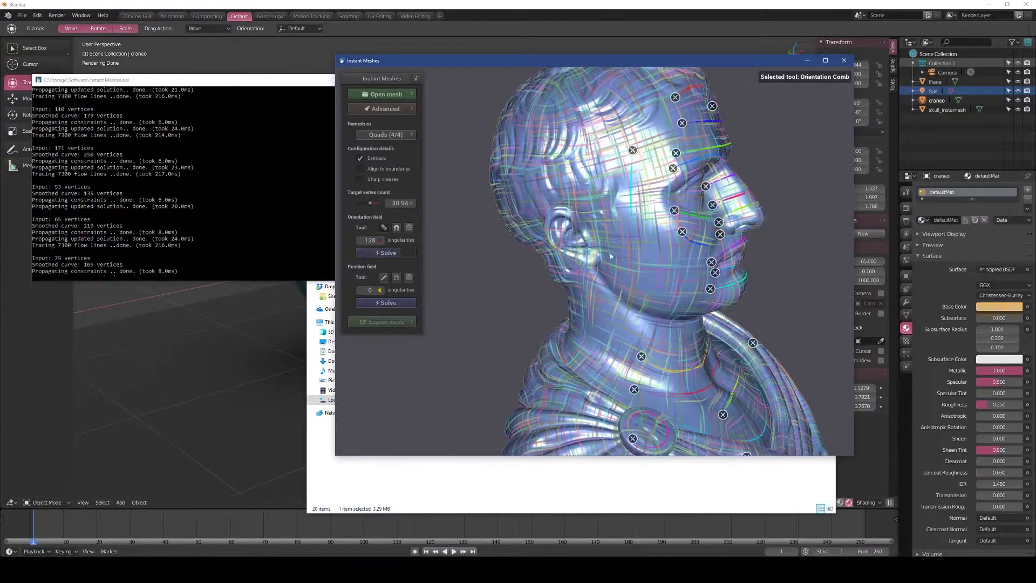
pyautogui.moveTo(609, 252); pyautogui.dragTo(699, 301)
pyautogui.moveTo(580, 302)
pyautogui.mouseDown()
pyautogui.moveTo(626, 327)
pyautogui.moveTo(555, 324)
pyautogui.mouseUp()
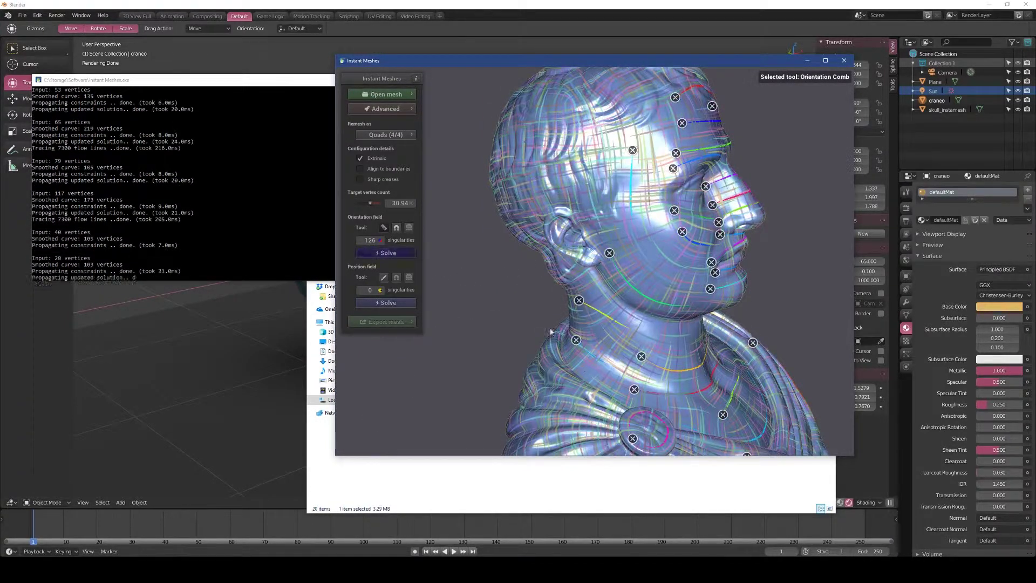
pyautogui.moveTo(454, 270); pyautogui.dragTo(732, 223)
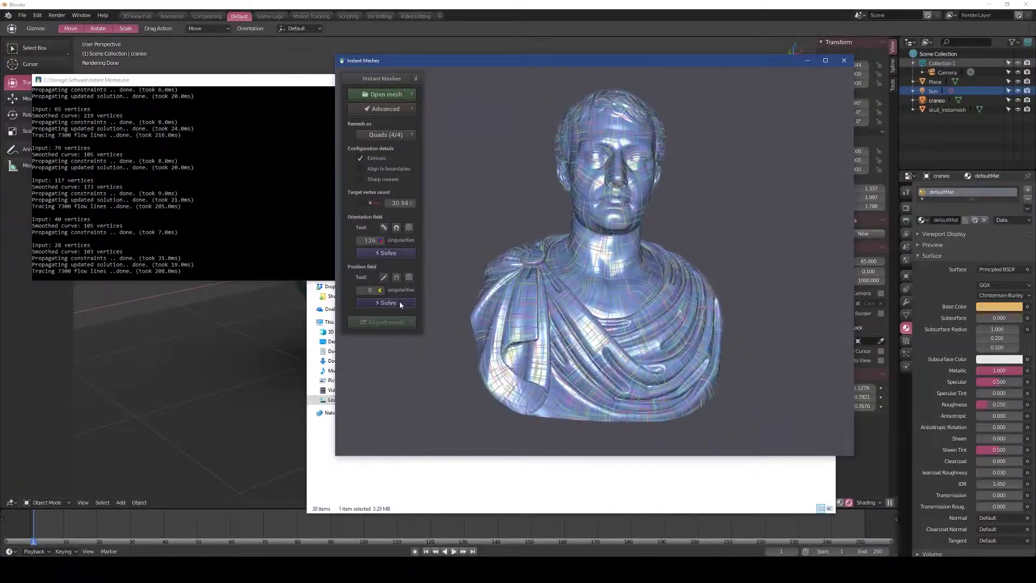
# - Run the Position field solve, extract the quad mesh and save it as neo_instamesh.obj
pyautogui.click(399, 301)
pyautogui.click(397, 302)
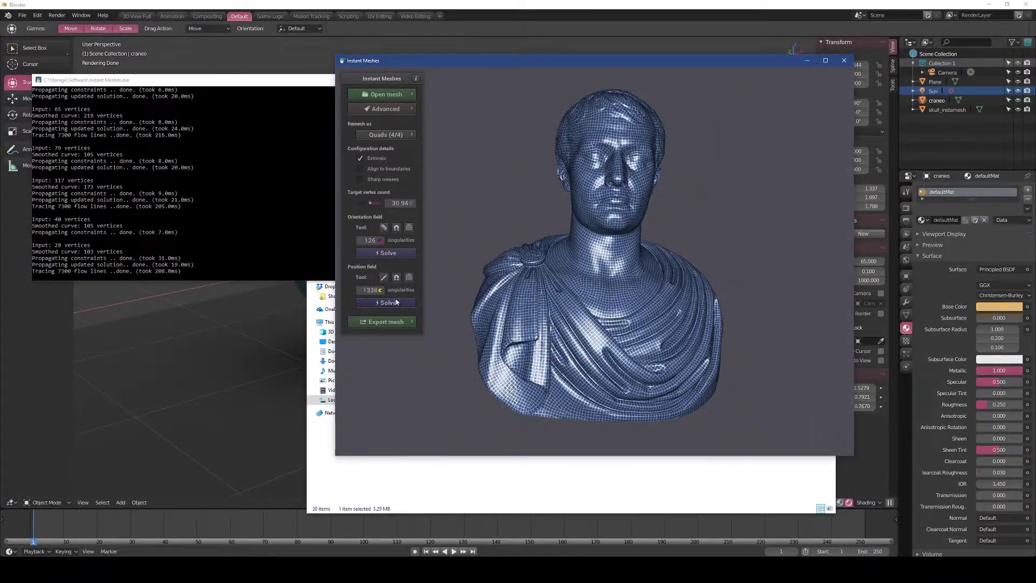
pyautogui.click(397, 322)
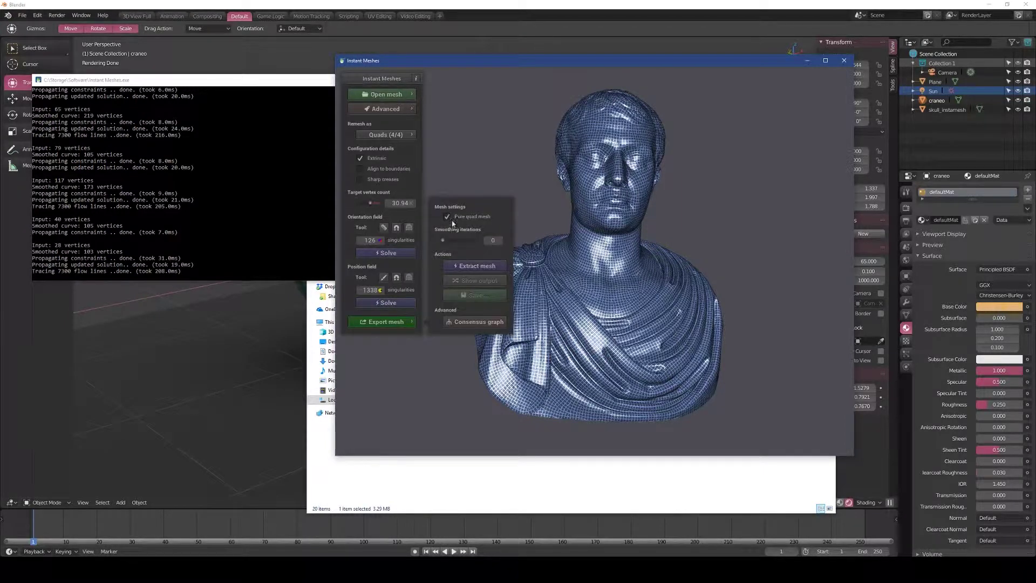
pyautogui.click(471, 267)
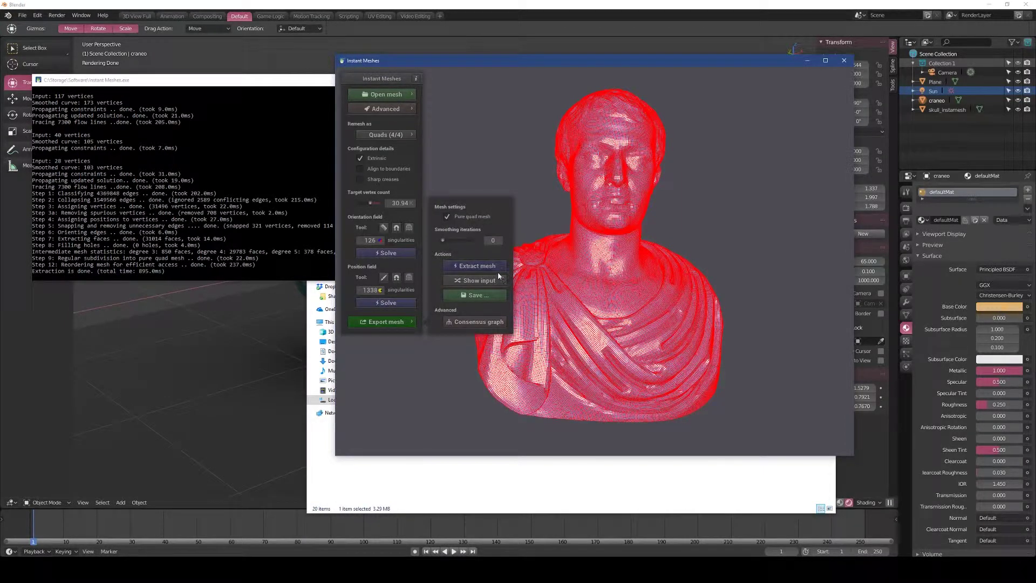
pyautogui.click(475, 295)
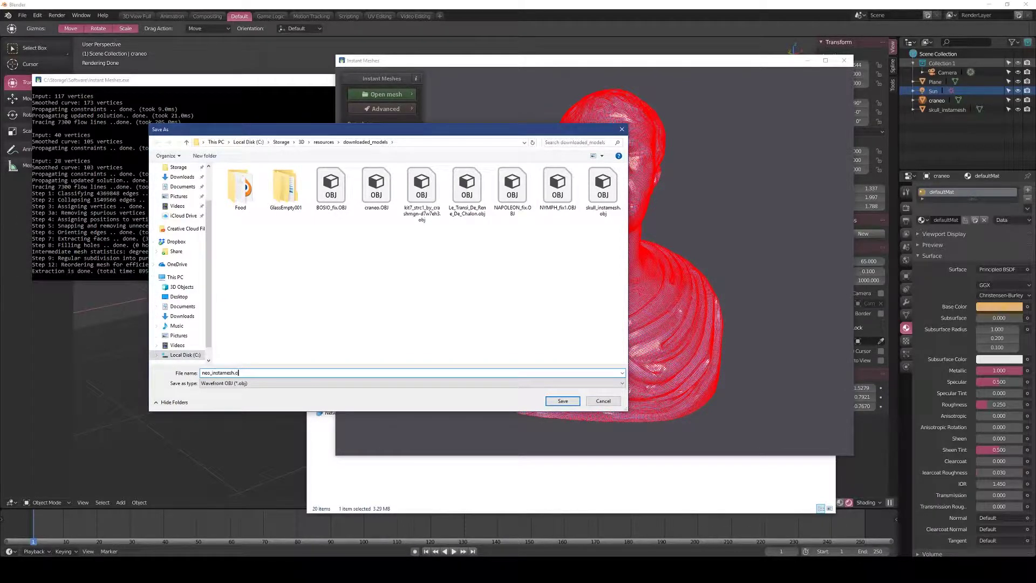
pyautogui.click(563, 401)
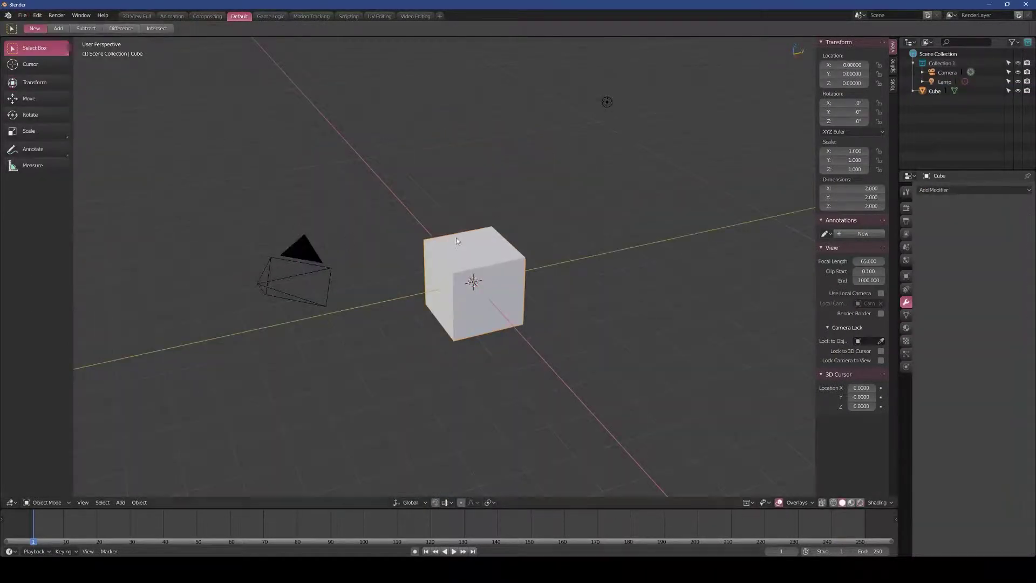
# - Delete all default objects and import neo_instamesh.obj from downloaded_models as a Wavefront OBJ
pyautogui.press('a')
pyautogui.press('x')
pyautogui.click(472, 270)
pyautogui.click(23, 15)
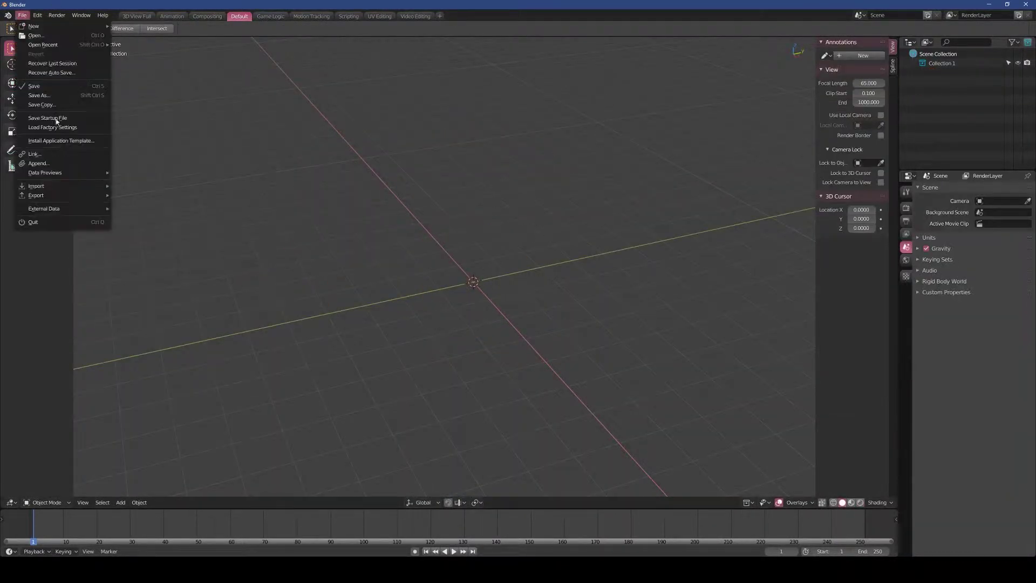
pyautogui.click(139, 232)
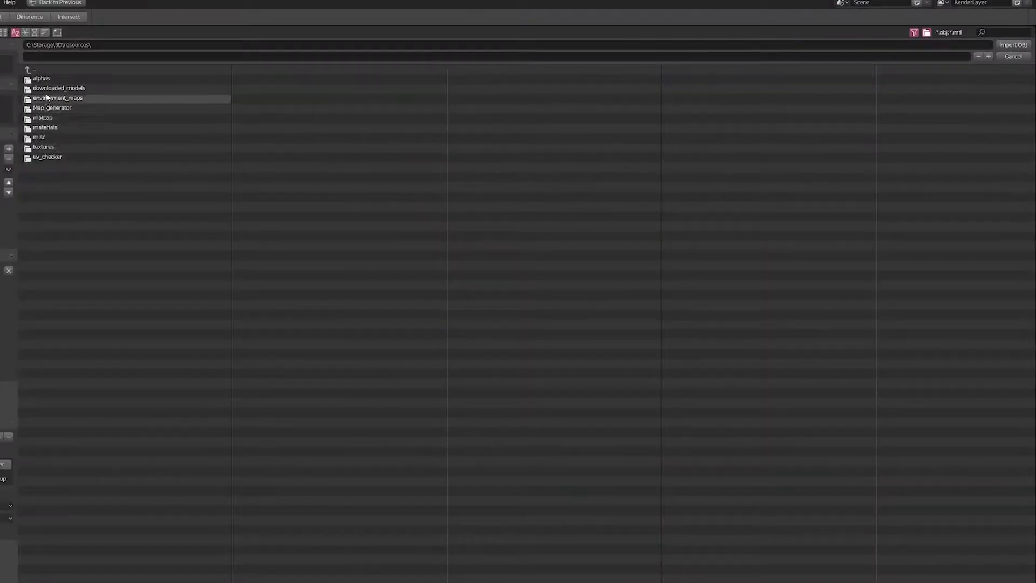
pyautogui.click(46, 89)
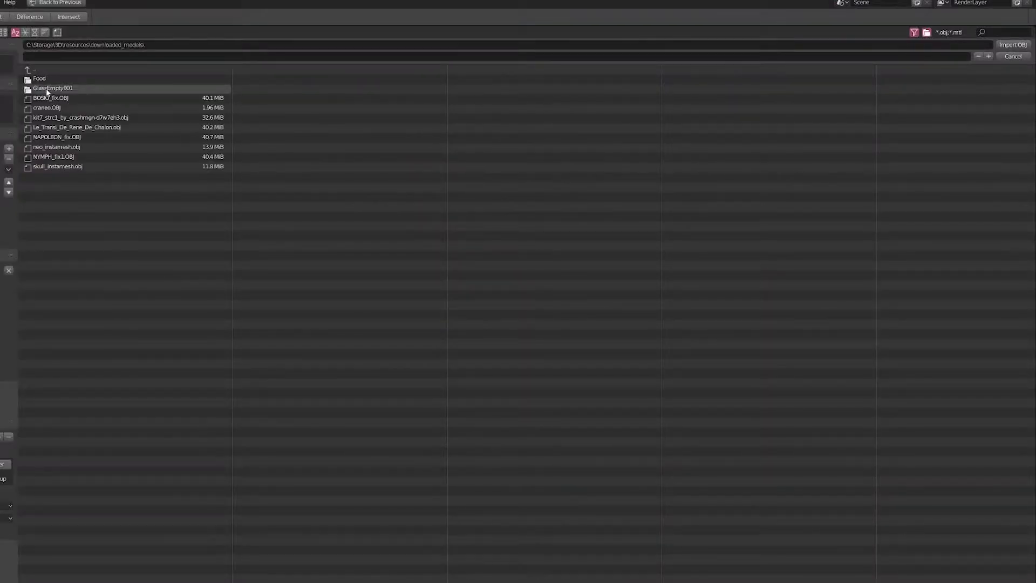
pyautogui.click(54, 147)
pyautogui.click(1012, 44)
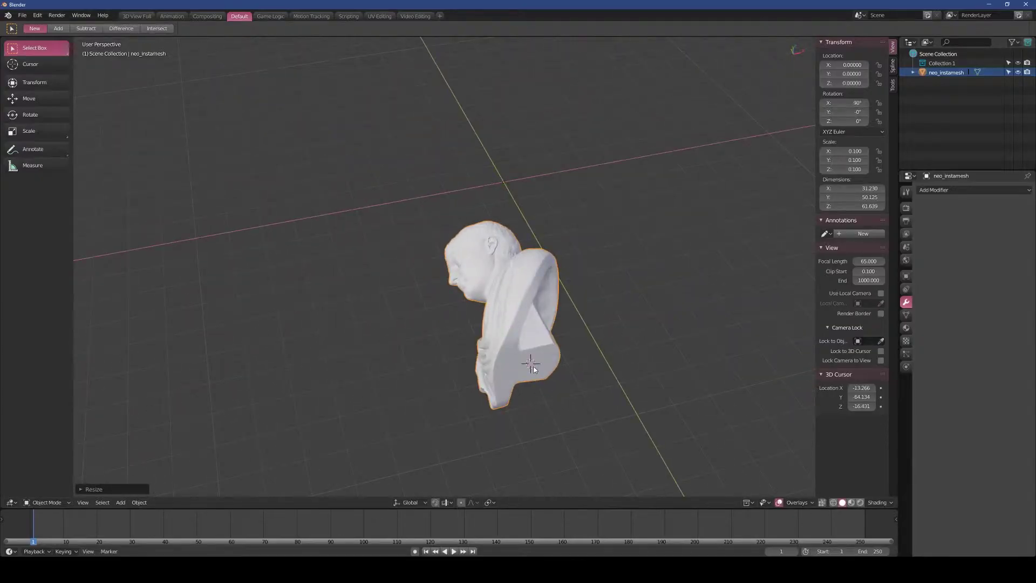
# - Set the bust's origin to the 3D cursor and rotate it upright 90° about X
pyautogui.rightClick(534, 369)
pyautogui.click(580, 410)
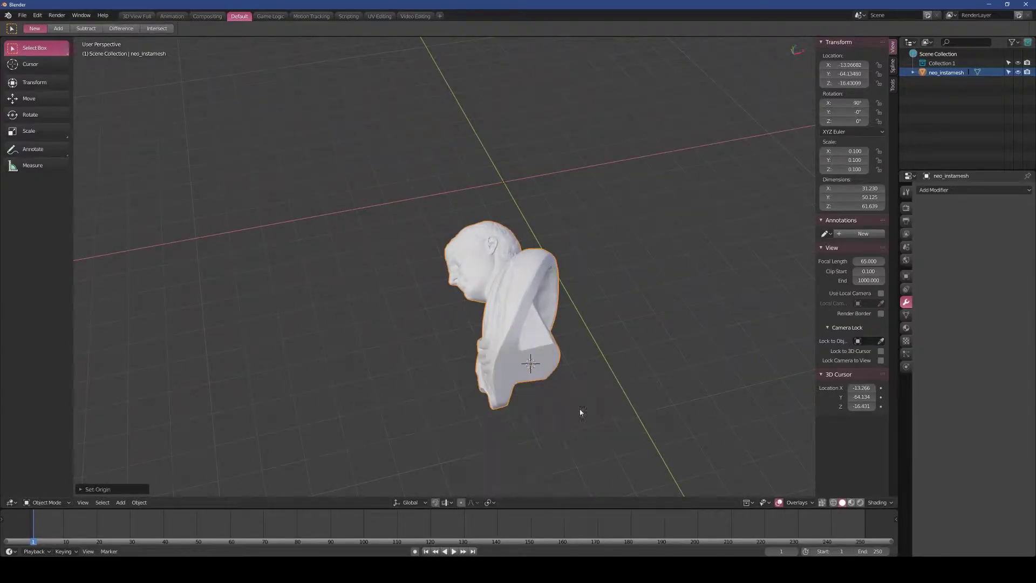
pyautogui.click(31, 81)
pyautogui.moveTo(529, 323); pyautogui.dragTo(522, 332)
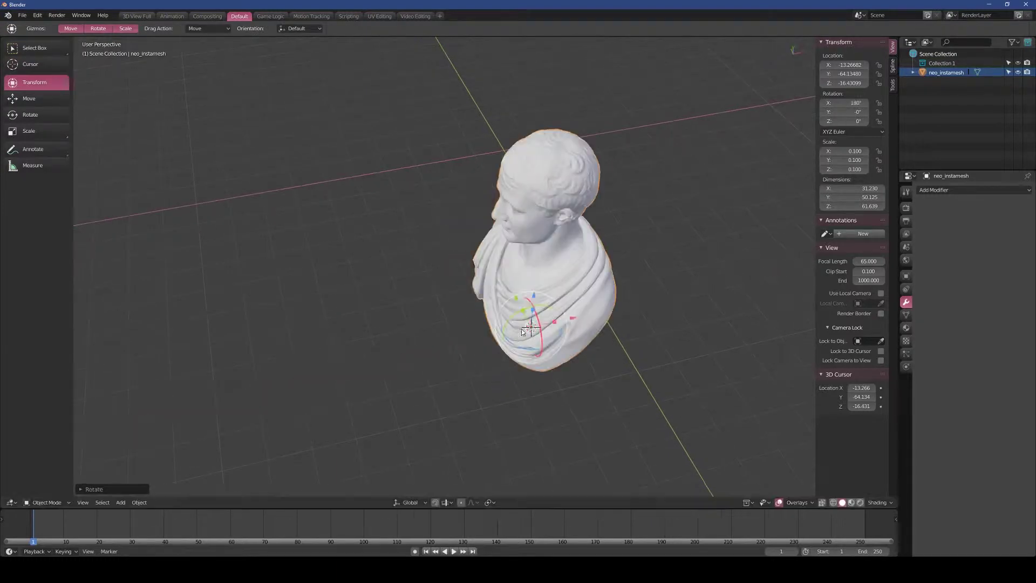
# - Reset the 3D cursor to the world origin and snap the bust to it
pyautogui.moveTo(522, 331); pyautogui.dragTo(553, 319, button='middle')
pyautogui.hotkey('shift', 'c')
pyautogui.hotkey('shift', 's')
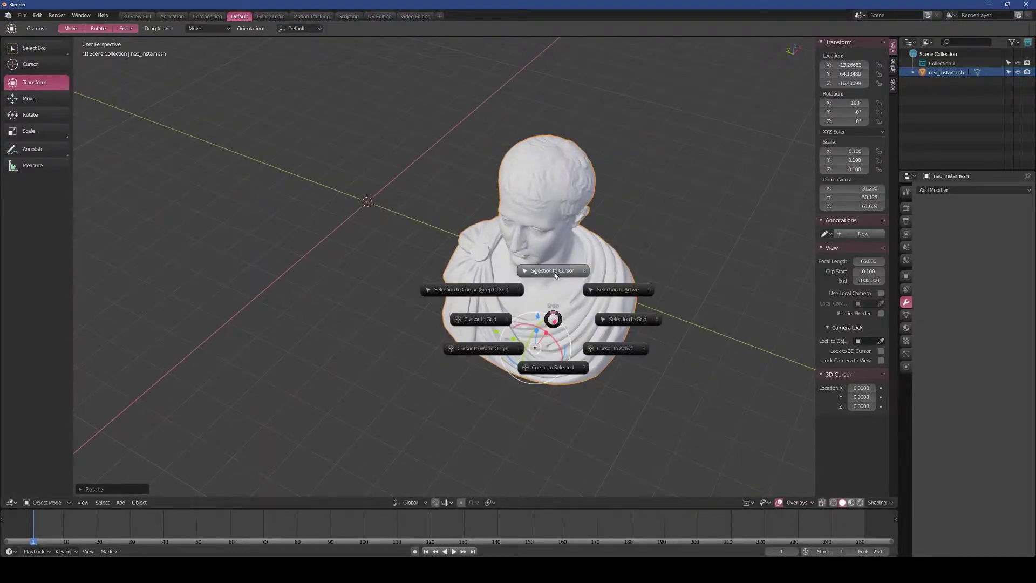
pyautogui.click(552, 270)
pyautogui.moveTo(453, 342); pyautogui.dragTo(453, 303, button='middle')
pyautogui.scroll(3, 513, 364)
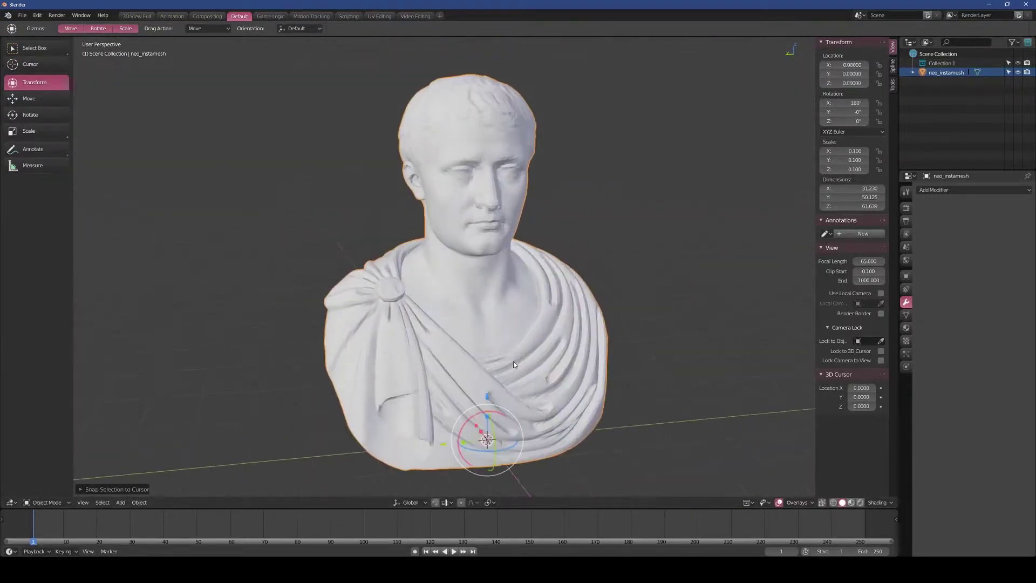
pyautogui.rightClick(513, 361)
pyautogui.click(484, 288)
# - In Edit Mode edge selection, clear sharp markings from all edges of the bust
pyautogui.press('Tab')
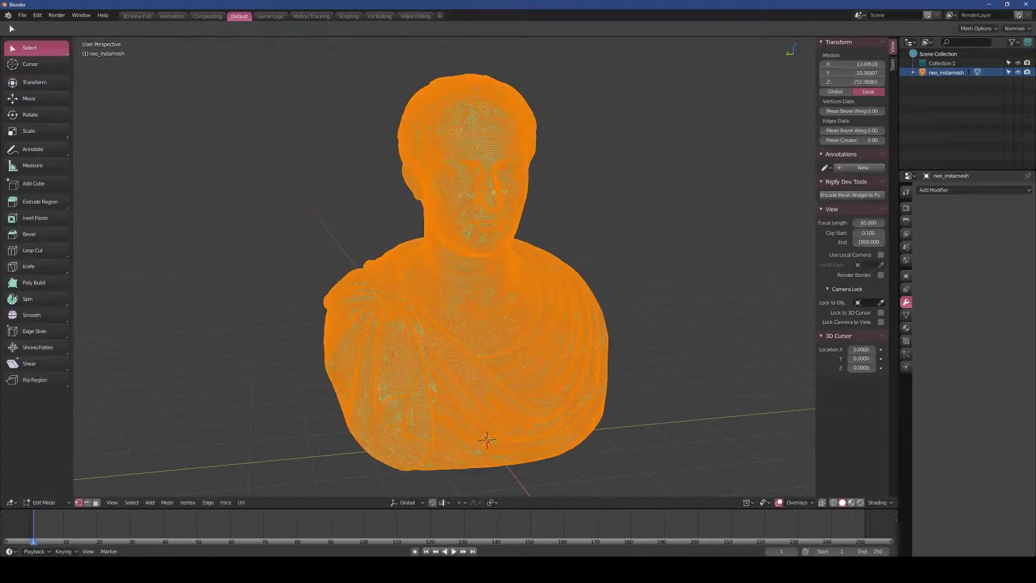
pyautogui.click(88, 505)
pyautogui.hotkey('alt', 'a')
pyautogui.press('a')
pyautogui.hotkey('ctrl', 'e')
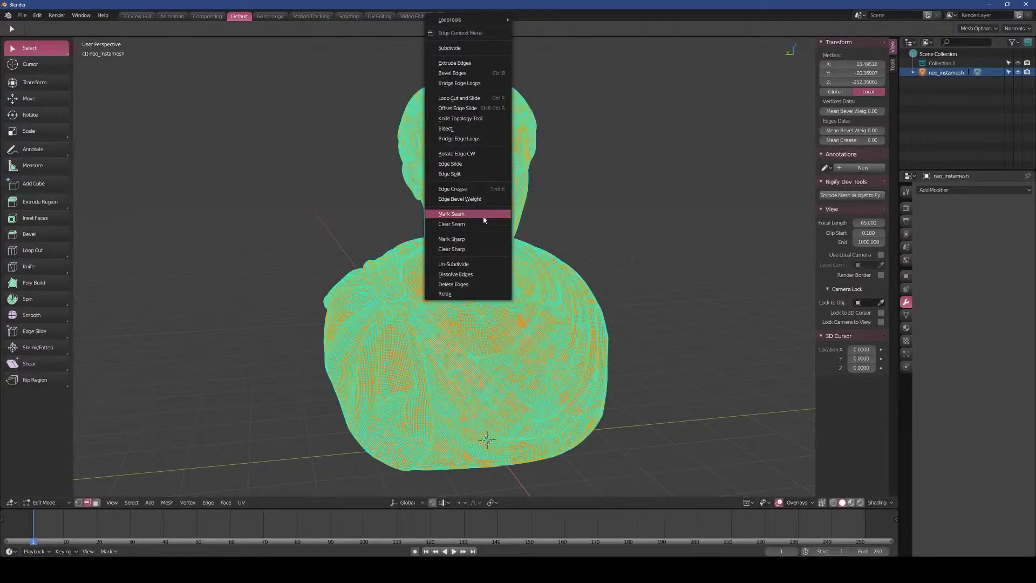
pyautogui.click(465, 252)
pyautogui.hotkey('alt', 'a')
# - Inspect the bust from side and three-quarter views, then return to Object Mode
pyautogui.scroll(4, 485, 270)
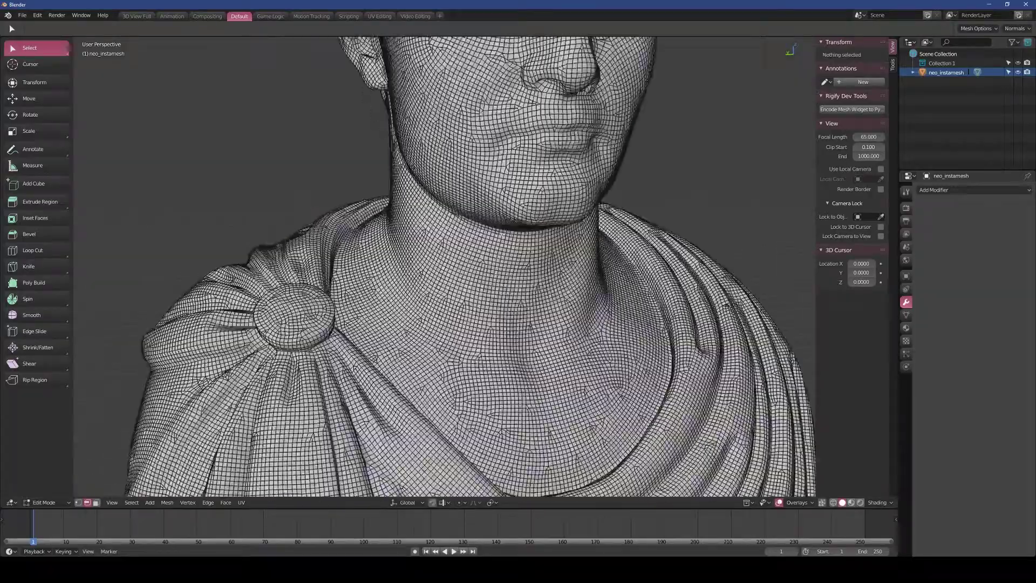
pyautogui.scroll(3, 486, 270)
pyautogui.scroll(-6, 445, 265)
pyautogui.scroll(6, 445, 265)
pyautogui.moveTo(445, 265)
pyautogui.mouseDown(button='middle')
pyautogui.moveTo(337, 264)
pyautogui.moveTo(418, 254)
pyautogui.mouseUp(button='middle')
pyautogui.scroll(-5, 405, 313)
pyautogui.moveTo(405, 313)
pyautogui.mouseDown(button='middle')
pyautogui.moveTo(378, 313)
pyautogui.moveTo(404, 313)
pyautogui.mouseUp(button='middle')
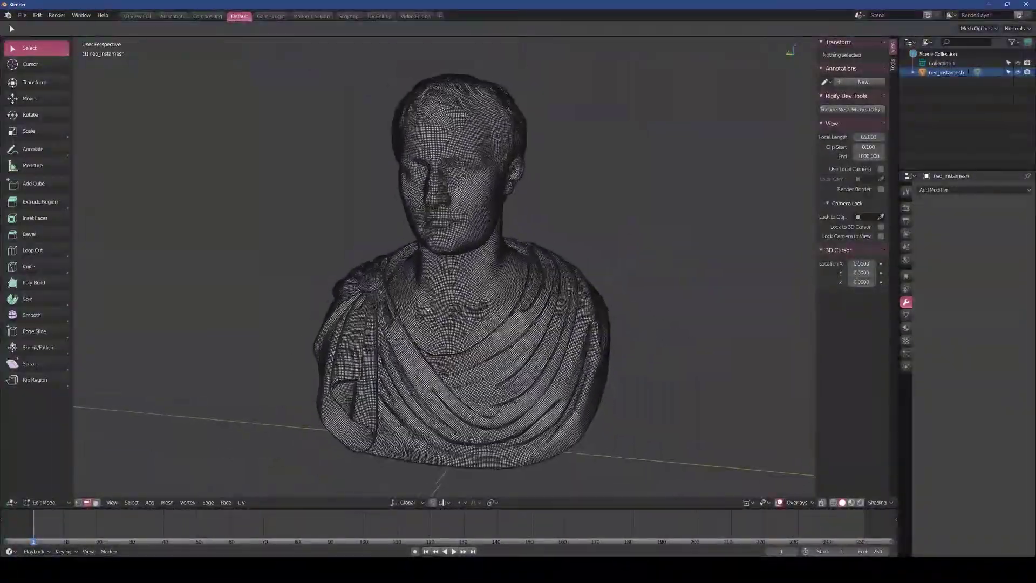
pyautogui.scroll(2, 405, 313)
pyautogui.press('Tab')
pyautogui.scroll(-2, 418, 313)
# - Import the original NAPOLEON_fix bust, set its origin and rotate it 90° on X upright
pyautogui.click(22, 15)
pyautogui.moveTo(36, 185)
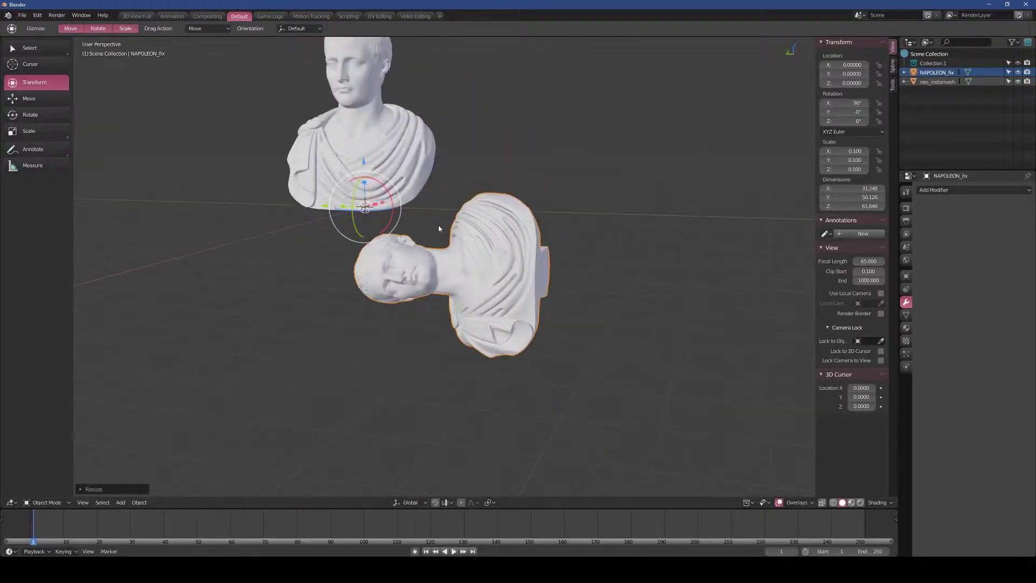
pyautogui.moveTo(438, 224); pyautogui.dragTo(413, 350, button='middle')
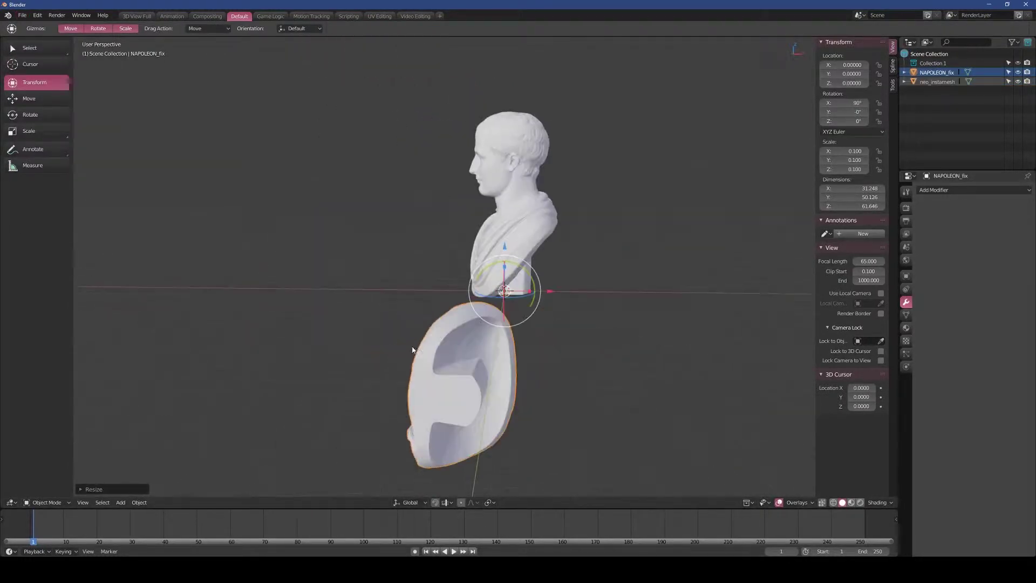
pyautogui.rightClick(451, 402)
pyautogui.click(497, 441)
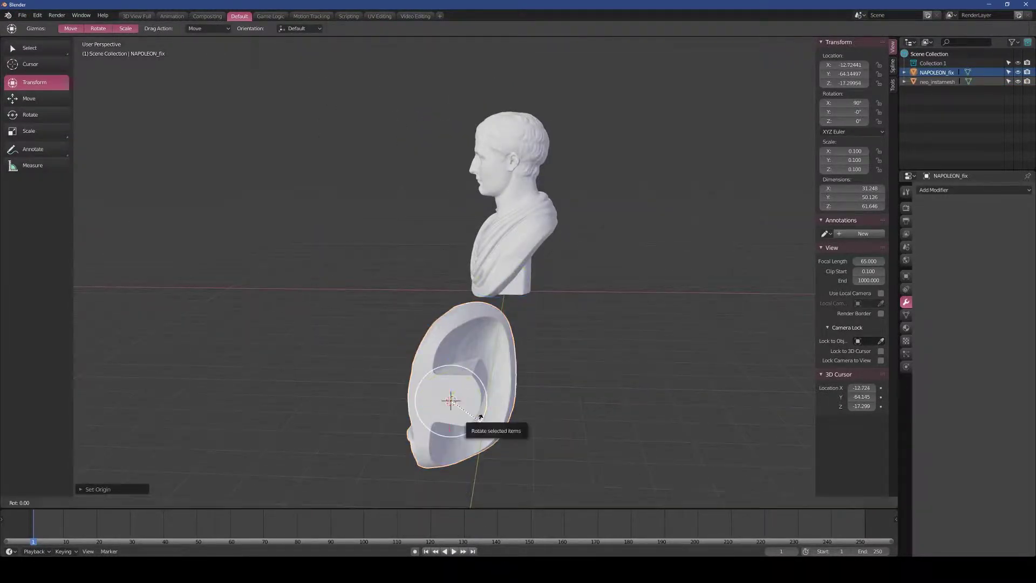
pyautogui.press('r')
pyautogui.press('x')
pyautogui.press('9')
pyautogui.press('0')
pyautogui.press('Return')
# - In front orthographic view, move the original bust beside the remeshed one
pyautogui.rightClick(441, 392)
pyautogui.moveTo(540, 378); pyautogui.dragTo(577, 341, button='middle')
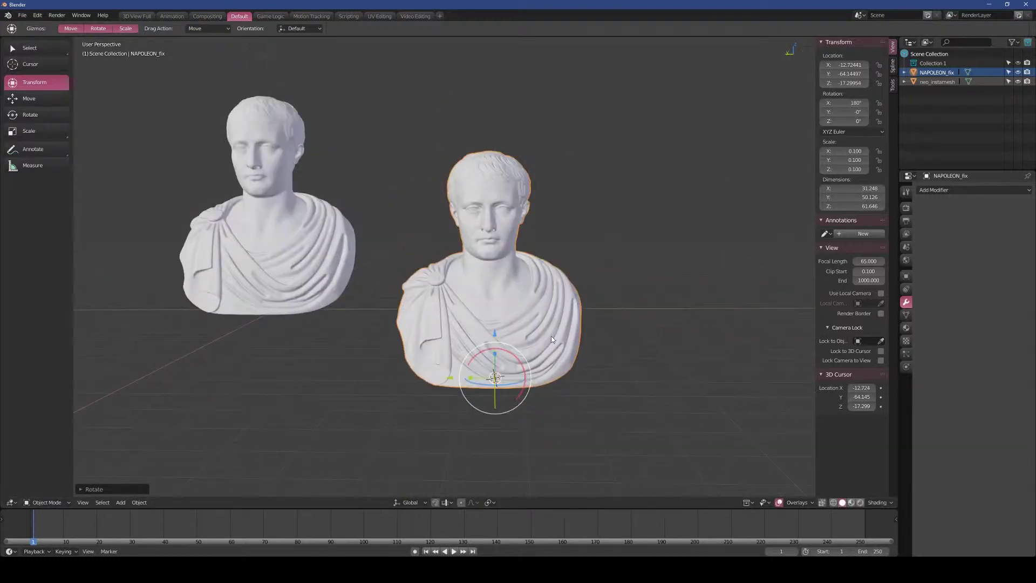
pyautogui.press('KP_1')
pyautogui.press('g')
pyautogui.click(567, 316)
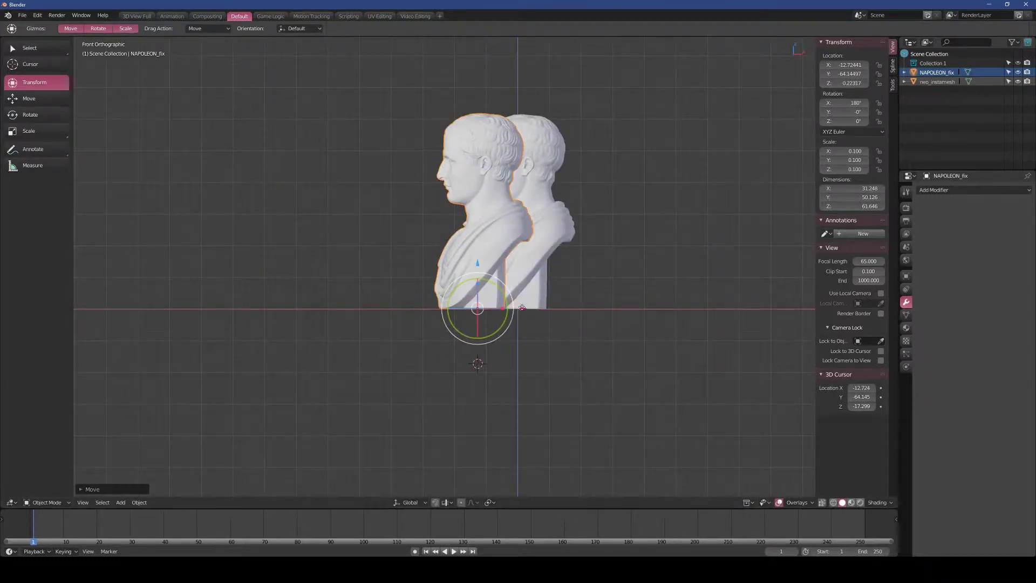
pyautogui.press('g')
pyautogui.click(563, 307)
# - Switch the viewport to wireframe shading and deselect the bust
pyautogui.moveTo(535, 346)
pyautogui.mouseDown(button='middle')
pyautogui.moveTo(444, 347)
pyautogui.moveTo(485, 303)
pyautogui.moveTo(474, 359)
pyautogui.moveTo(447, 366)
pyautogui.moveTo(508, 378)
pyautogui.mouseUp(button='middle')
pyautogui.press('z')
pyautogui.click(391, 348)
pyautogui.click(441, 358)
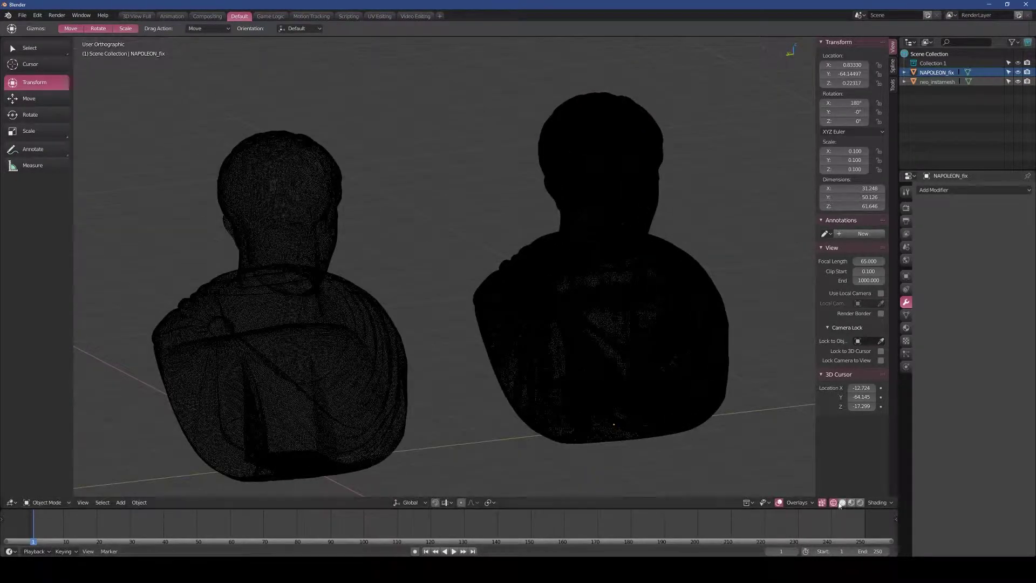
# - Lighten the wireframe display and zoom in to compare both heads' mesh density
pyautogui.click(873, 502)
pyautogui.click(845, 476)
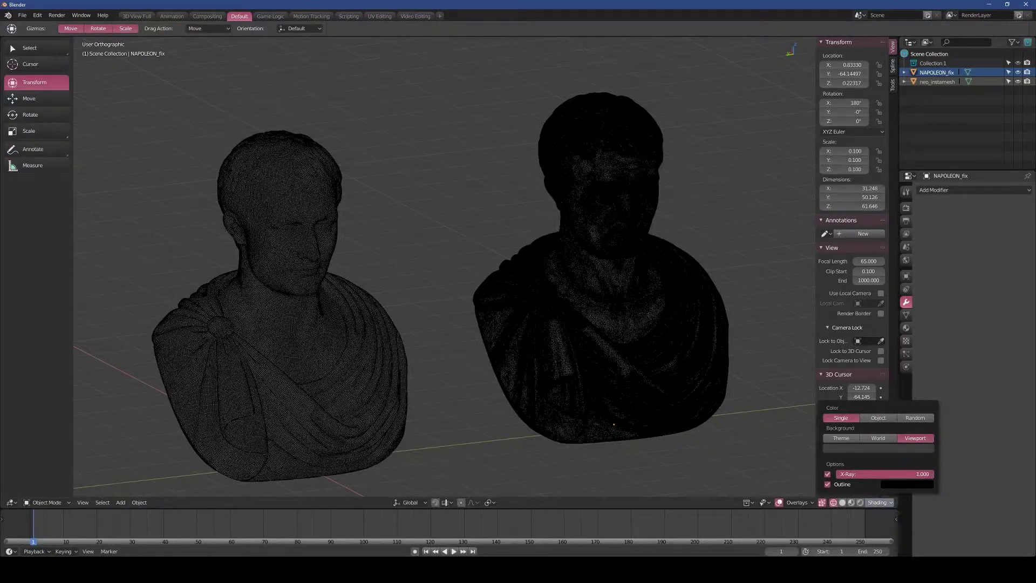
pyautogui.scroll(5, 451, 331)
pyautogui.scroll(3, 346, 321)
pyautogui.scroll(-5, 560, 310)
pyautogui.scroll(5, 444, 347)
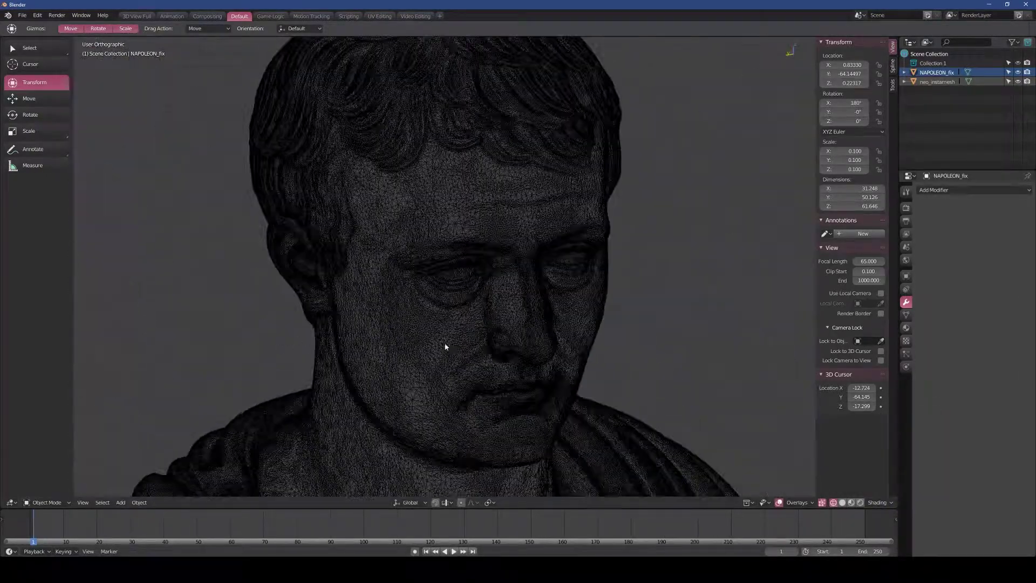
pyautogui.scroll(-1, 437, 342)
pyautogui.scroll(-3, 437, 342)
pyautogui.moveTo(474, 324)
pyautogui.mouseDown(button='middle')
pyautogui.moveTo(474, 307)
pyautogui.moveTo(478, 334)
pyautogui.mouseUp(button='middle')
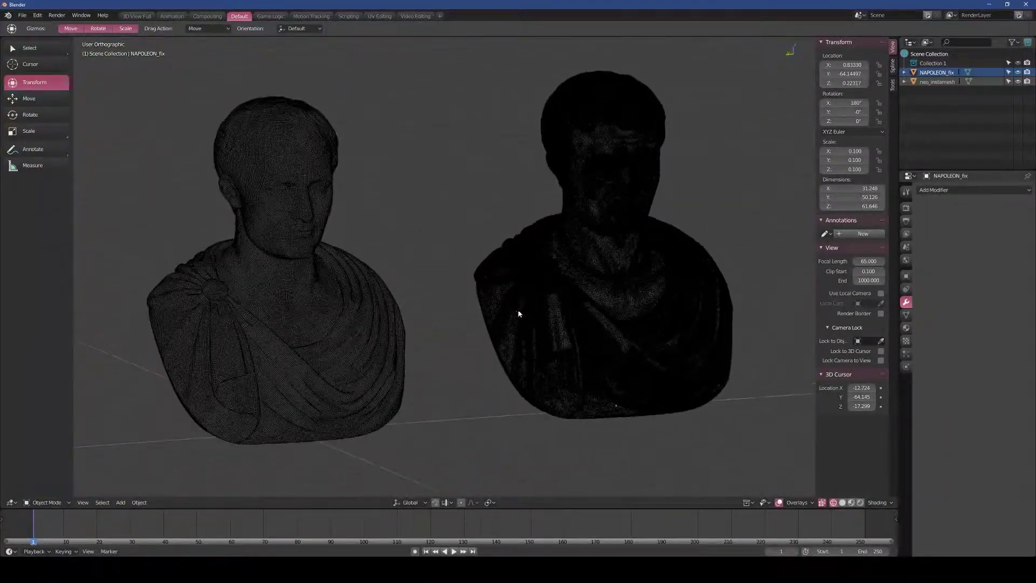
# - Return the viewport to Solid shading and orbit to a new view of both busts
pyautogui.click(876, 504)
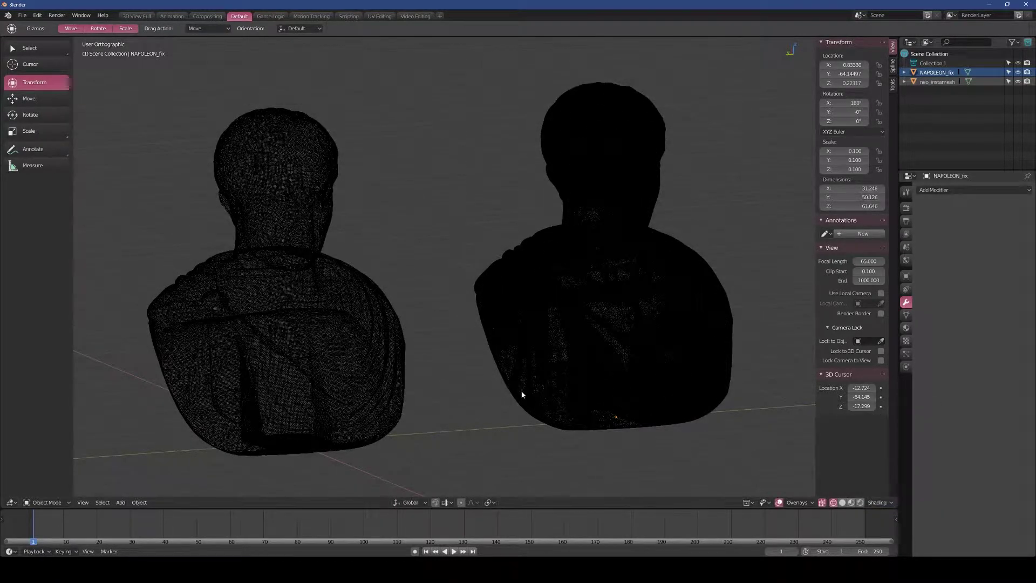
pyautogui.press('z')
pyautogui.click(583, 391)
pyautogui.moveTo(535, 399); pyautogui.dragTo(464, 381, button='middle')
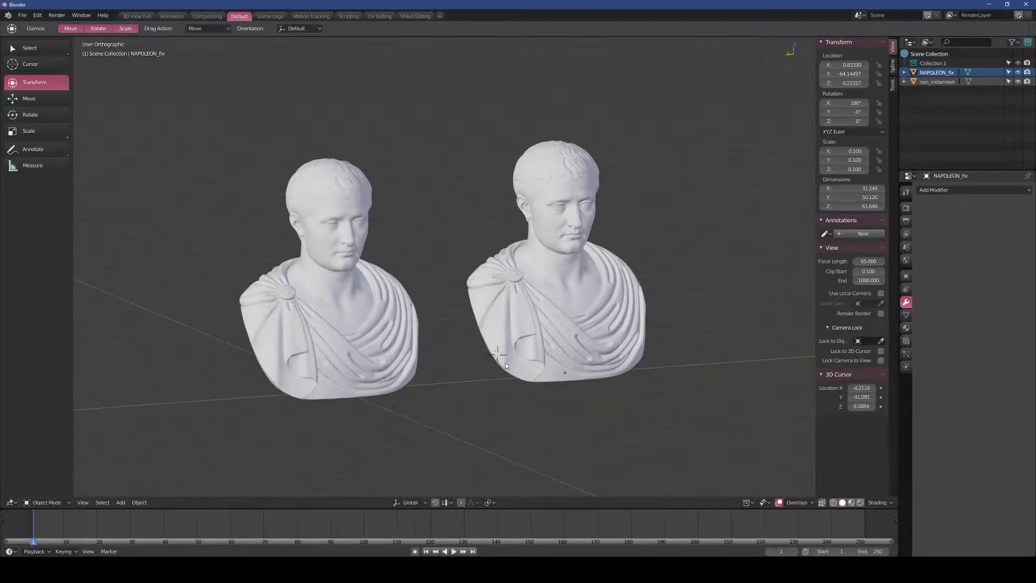
# - Add a Sun light, raise it above the two busts and tilt it about 44.2°
pyautogui.hotkey('shift', 'a')
pyautogui.click(551, 497)
pyautogui.scroll(-3, 475, 378)
pyautogui.moveTo(420, 368)
pyautogui.mouseDown()
pyautogui.moveTo(537, 132)
pyautogui.moveTo(434, 181)
pyautogui.mouseUp()
pyautogui.moveTo(435, 180); pyautogui.dragTo(494, 241, button='middle')
pyautogui.press('w')
# - Switch the render engine to Cycles
pyautogui.click(906, 302)
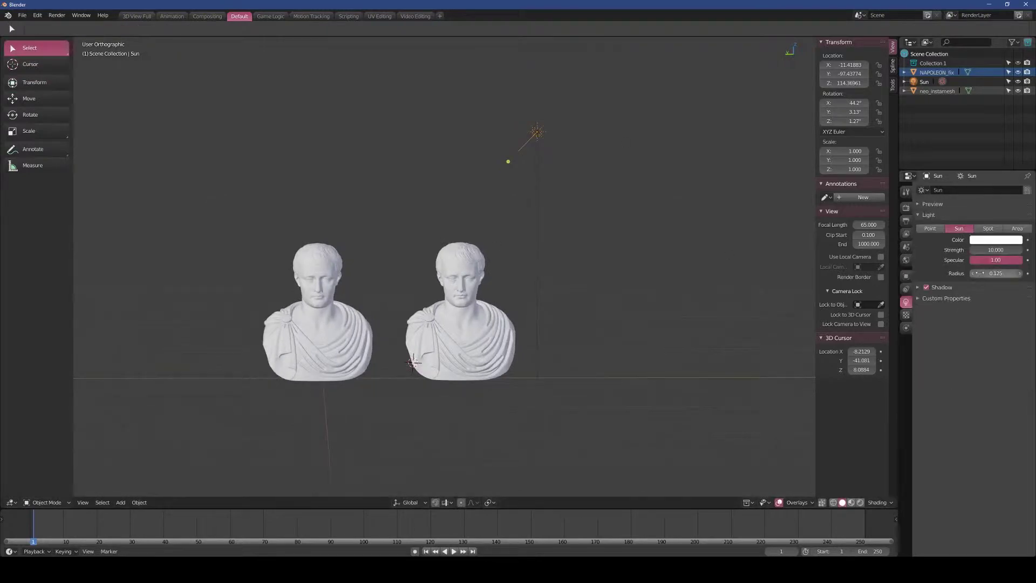
pyautogui.click(906, 208)
pyautogui.click(991, 223)
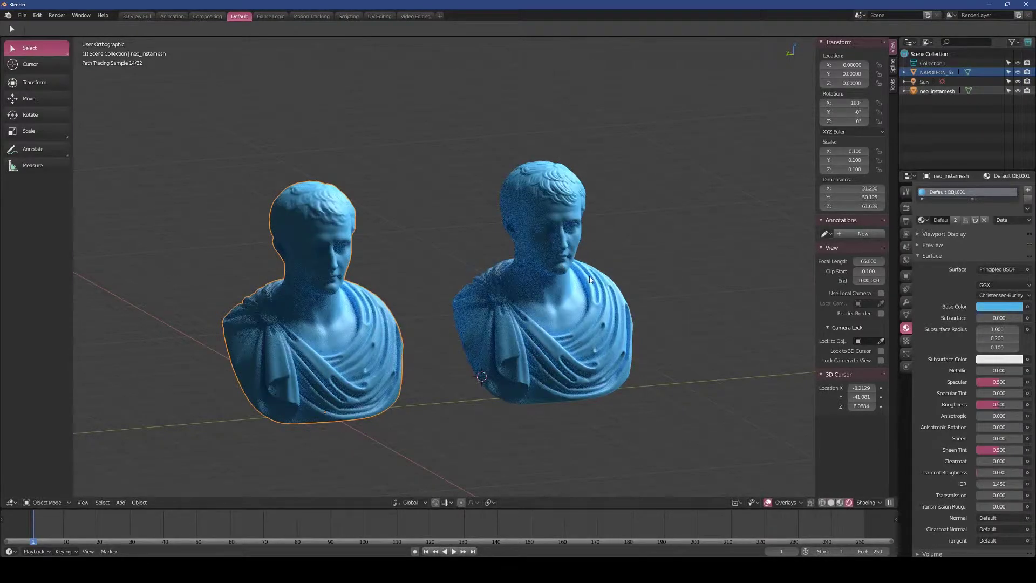
# - Enable world ambient occlusion with factor 0.12, and give the busts' material a deeper blue and roughness 0.75
pyautogui.click(906, 260)
pyautogui.click(927, 276)
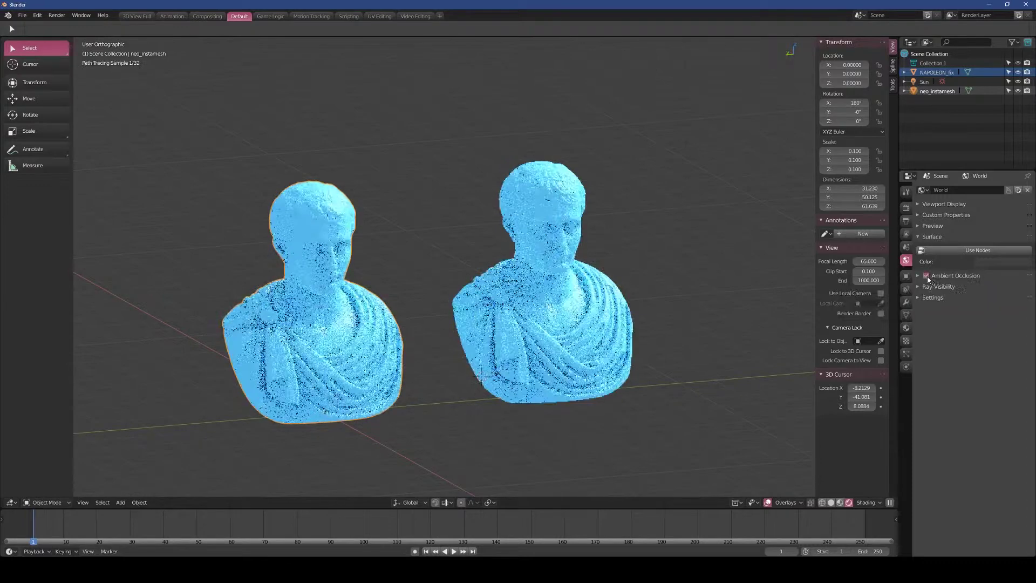
pyautogui.click(989, 289)
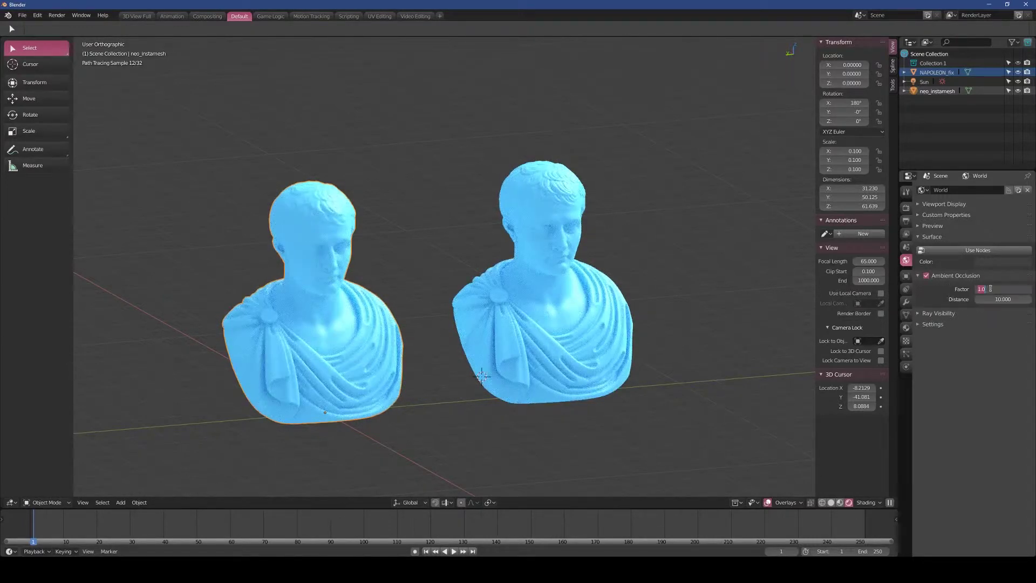
pyautogui.write('.15')
pyautogui.press('BackSpace')
pyautogui.write('2')
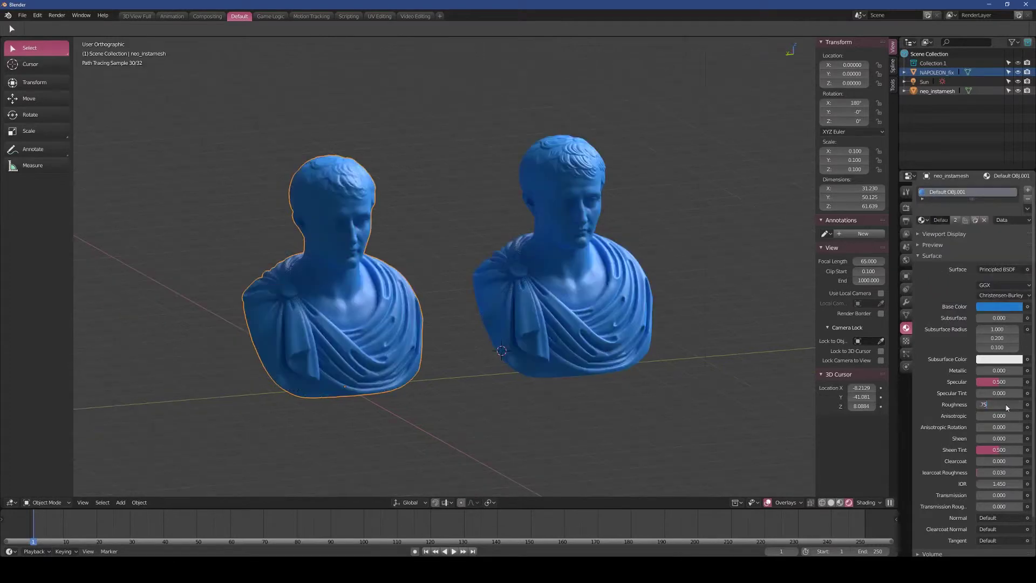
pyautogui.press('Return')
pyautogui.scroll(1, 536, 357)
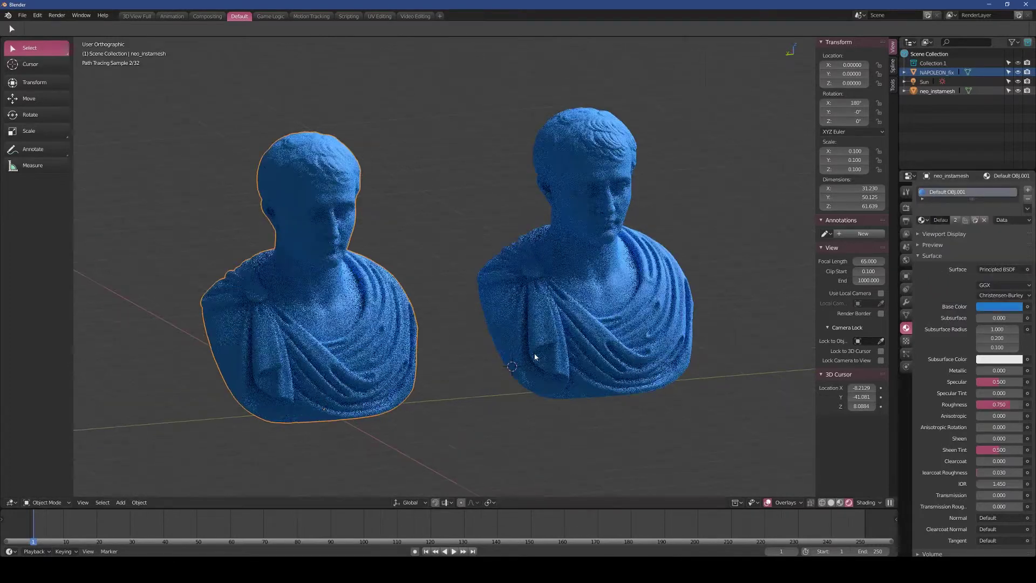